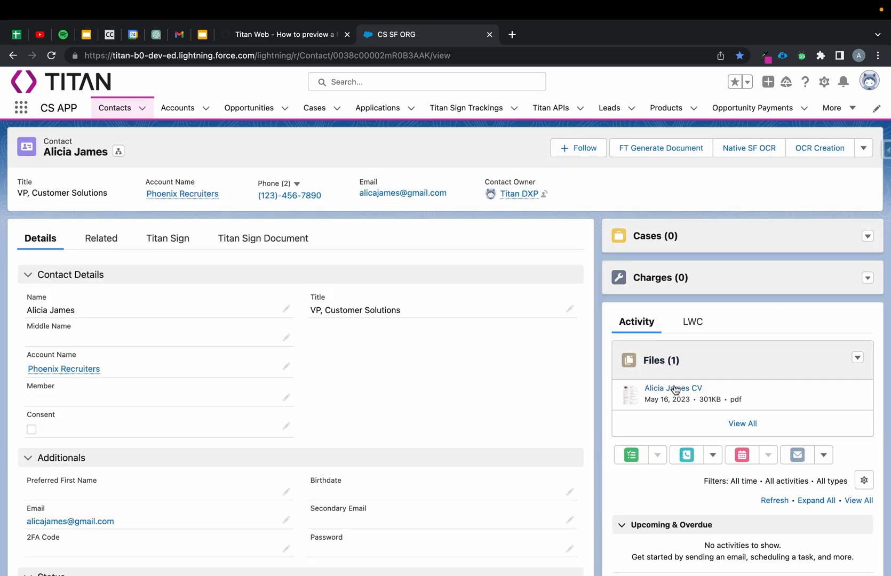
Upload SurfaceWork (13).pdf from the Downloads folder to the contact's files
left_click(721, 424)
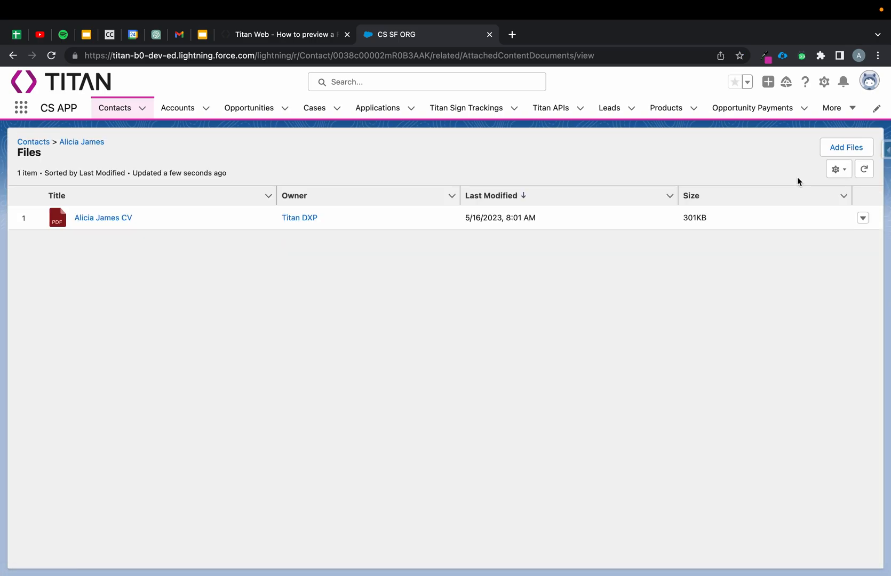
left_click(847, 145)
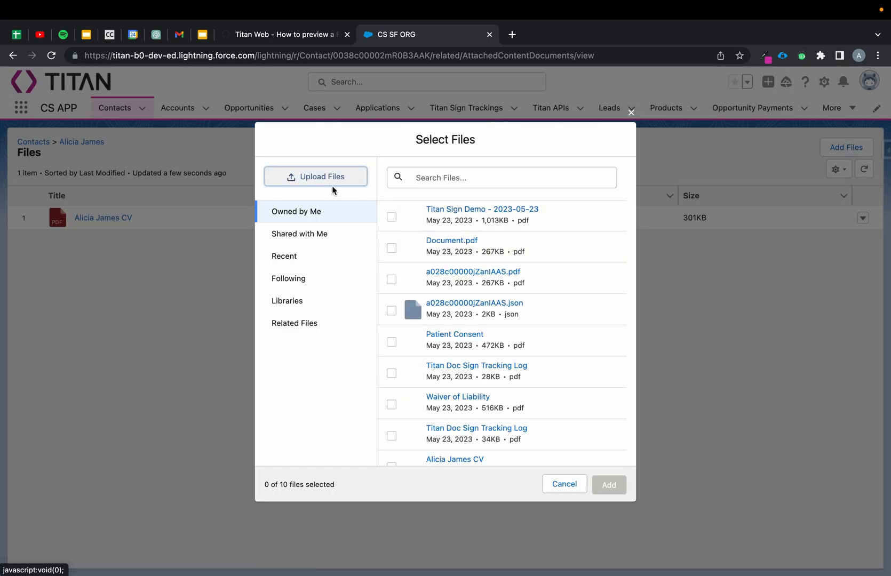
left_click(334, 179)
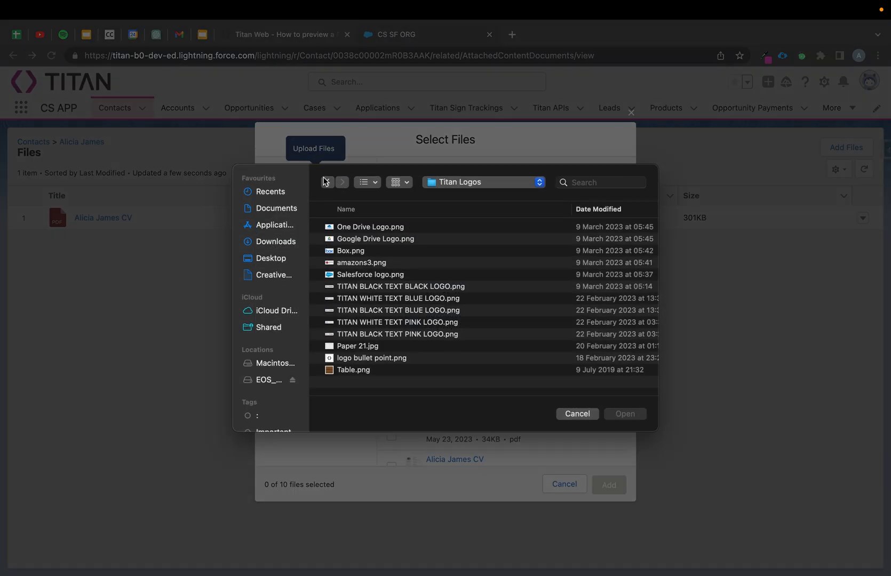
left_click(281, 242)
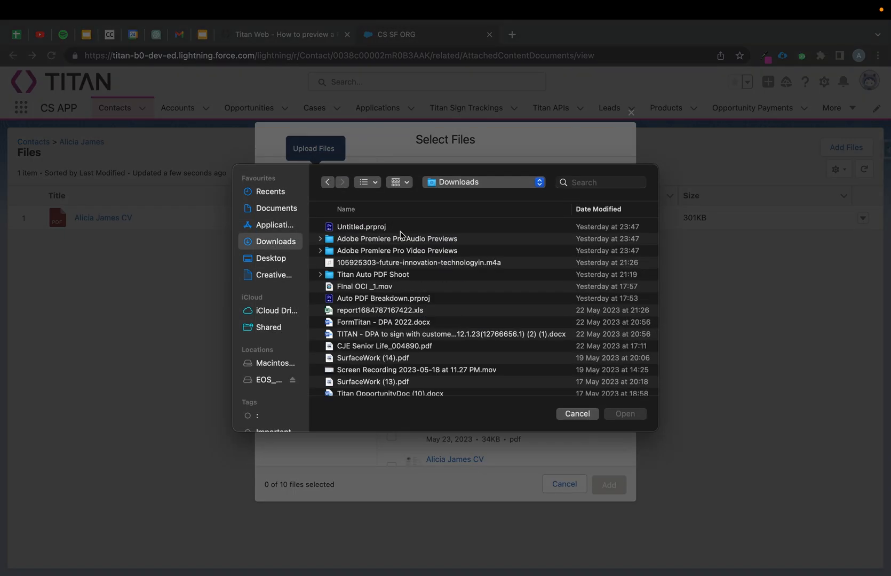
scroll(404, 317, "down", 3)
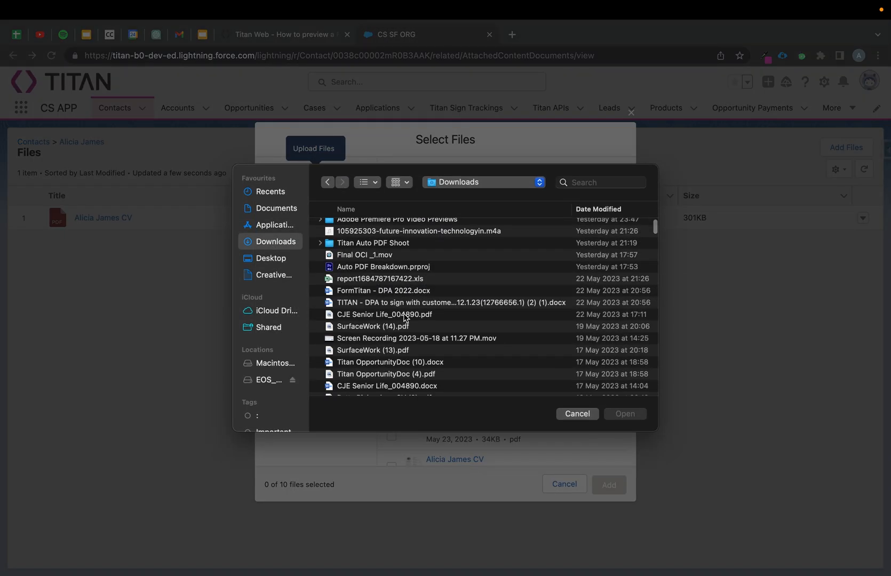
scroll(405, 317, "down", 3)
double_click(406, 318)
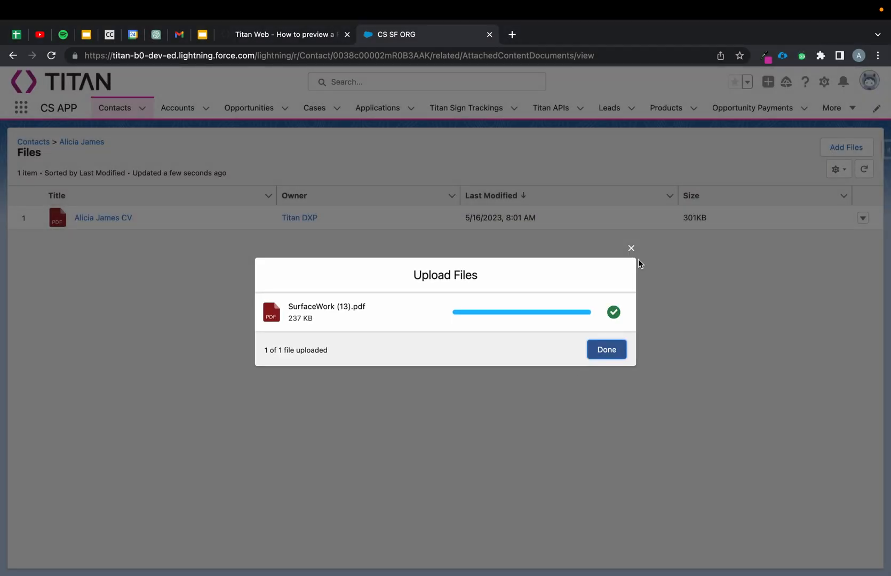
left_click(614, 348)
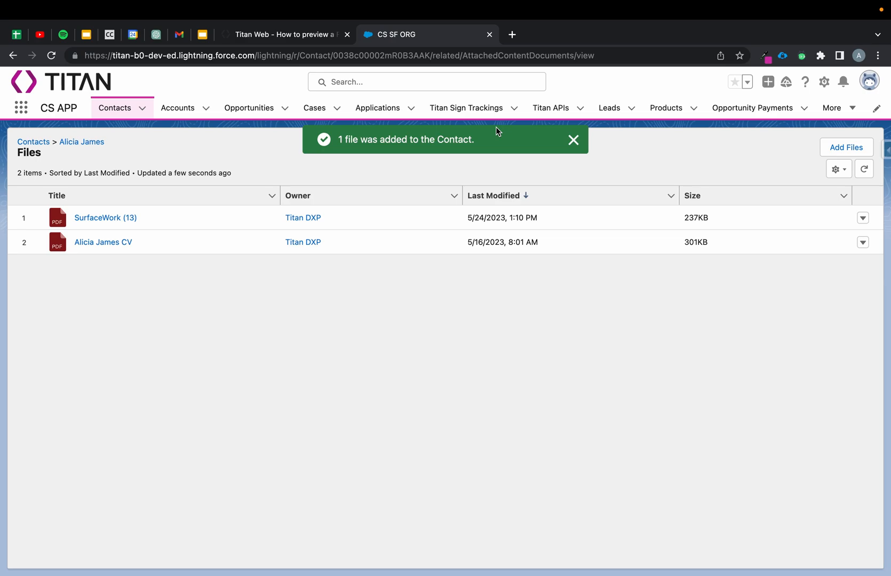
Switch to the Titan Web project and place a text input field near the top of the blank page
left_click(318, 35)
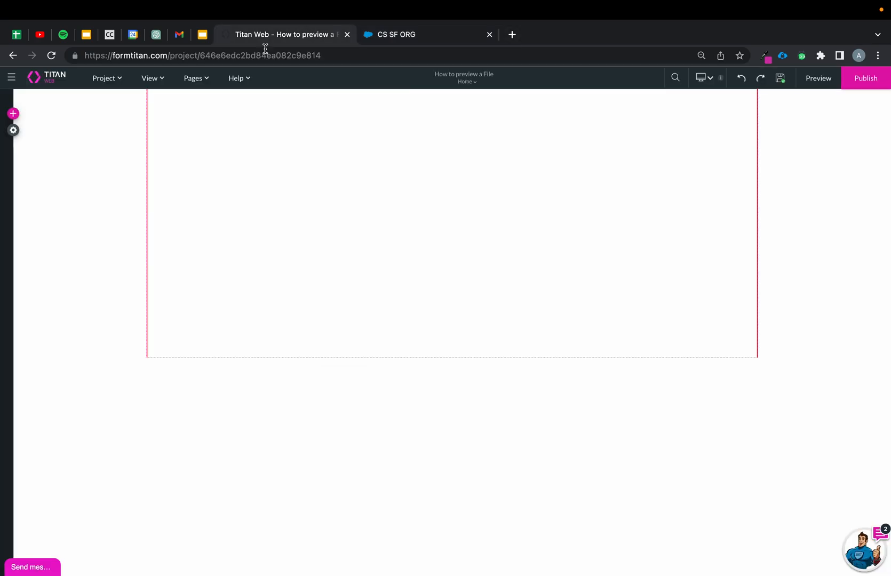
left_click(13, 113)
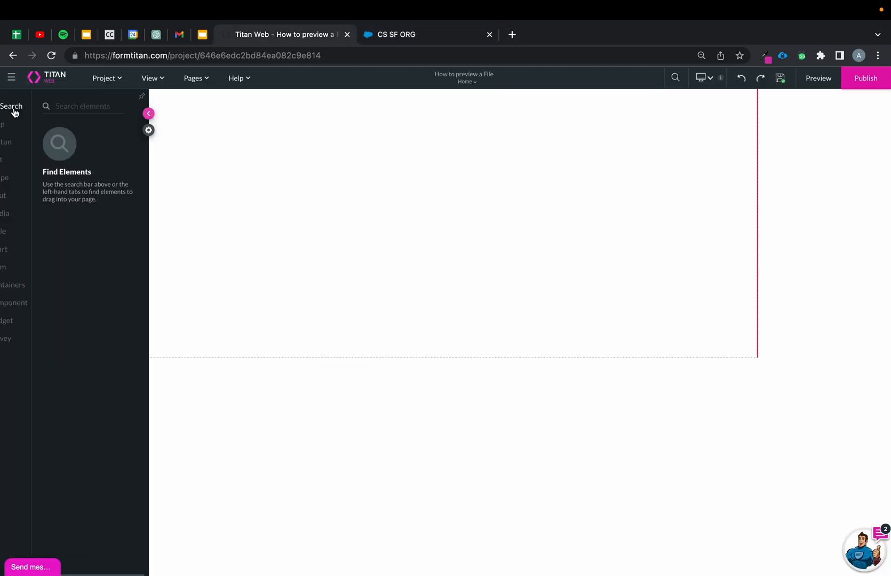
left_click(24, 197)
left_click_drag(128, 149, 443, 126)
Set the text field's label to Fullname and close its settings
left_click(523, 164)
double_click(703, 192)
type("Ful")
key("BackSpace")
key("BackSpace")
key("BackSpace")
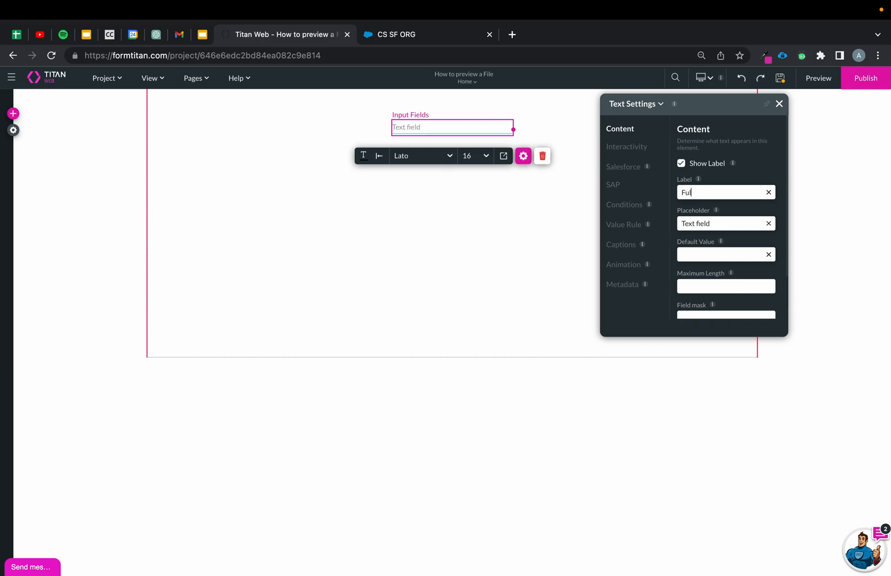
left_click(779, 103)
Add a File Viewer widget to the page below the Fullname field
left_click(16, 114)
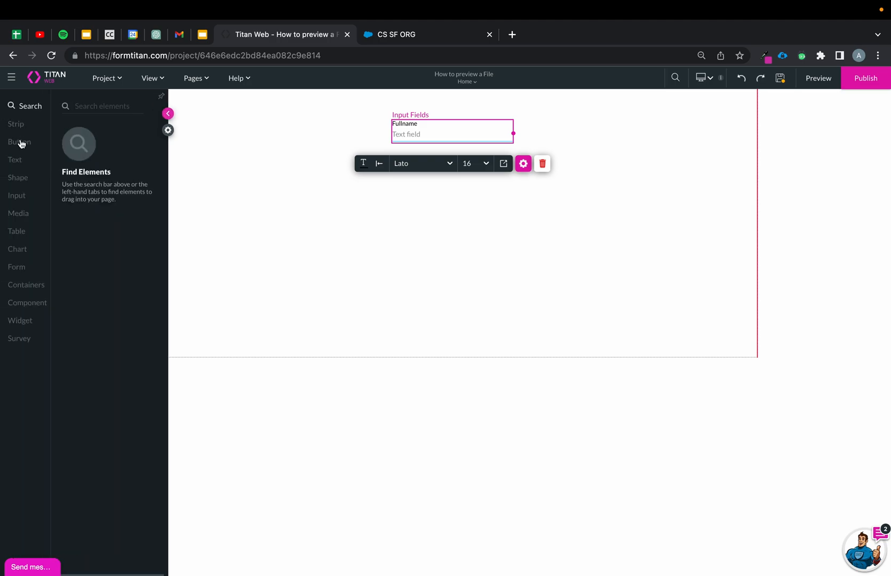
left_click(24, 322)
left_click_drag(133, 176, 391, 208)
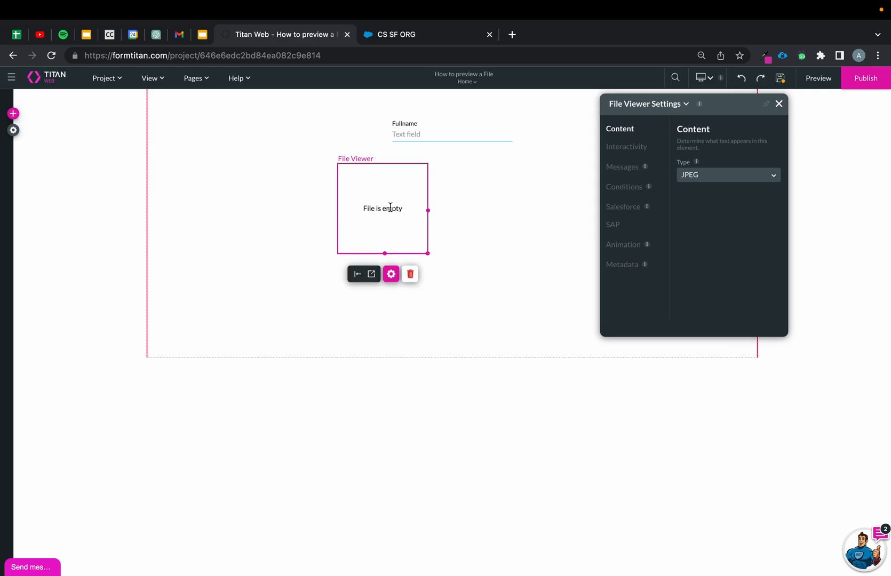
Choose the content type for the file viewer and enable Allow Zoom in its interactivity options
left_click(688, 175)
mouse_move(671, 153)
left_mouse_down()
mouse_move(806, 332)
mouse_move(797, 335)
left_mouse_up()
key("Escape")
left_click(724, 261)
left_click(621, 147)
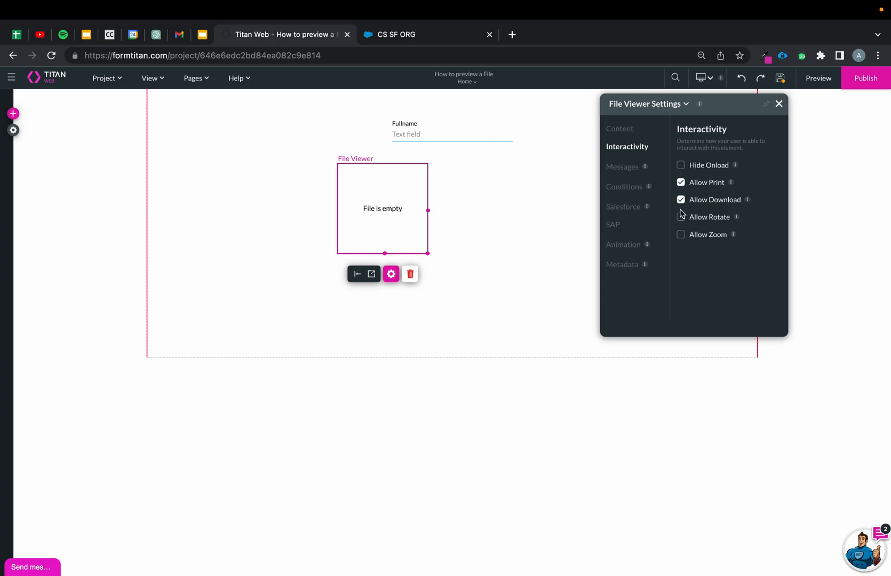
left_click(681, 234)
Close the element settings and enlarge the file viewer to fill most of the strip below the Fullname field
left_click(267, 201)
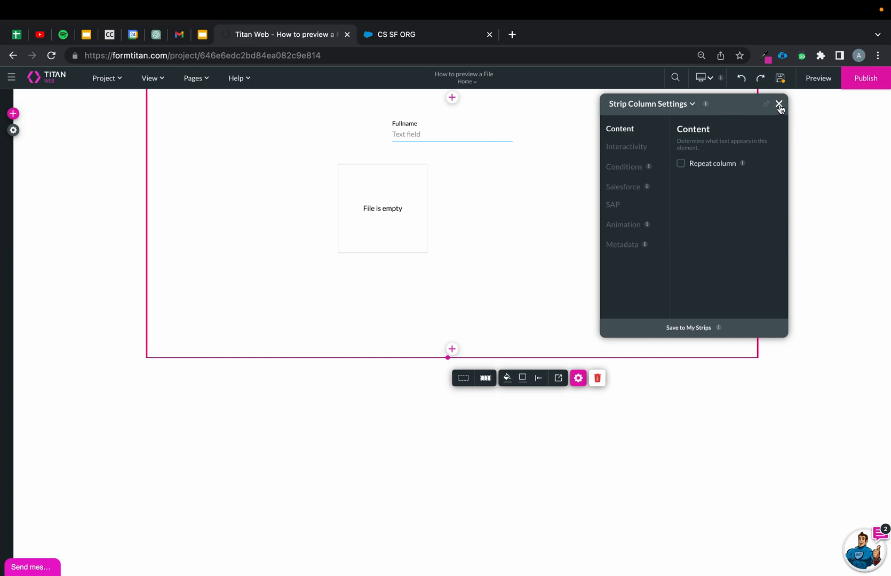
left_click(779, 104)
left_click_drag(401, 241, 742, 352)
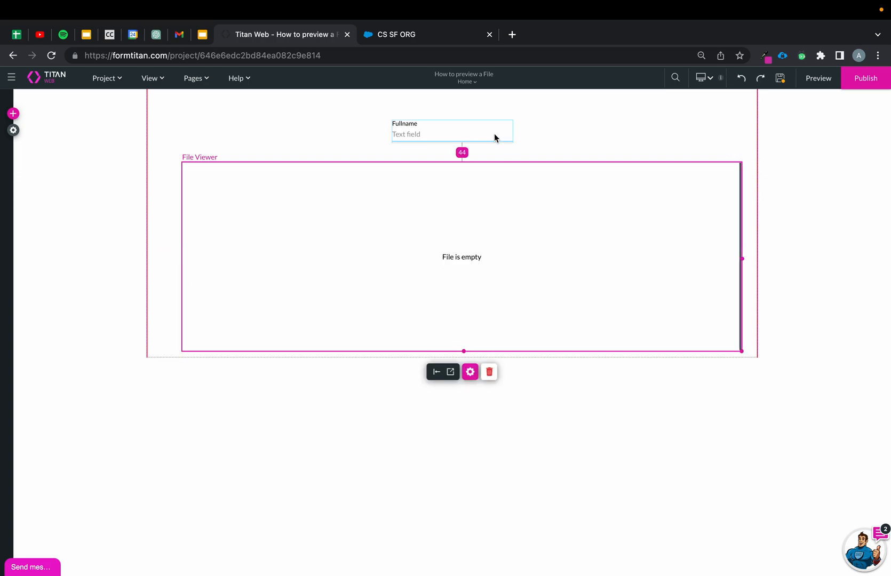
In the project's custom variables, add a static variable named contactid, map it to the URL and apply it
left_click(13, 129)
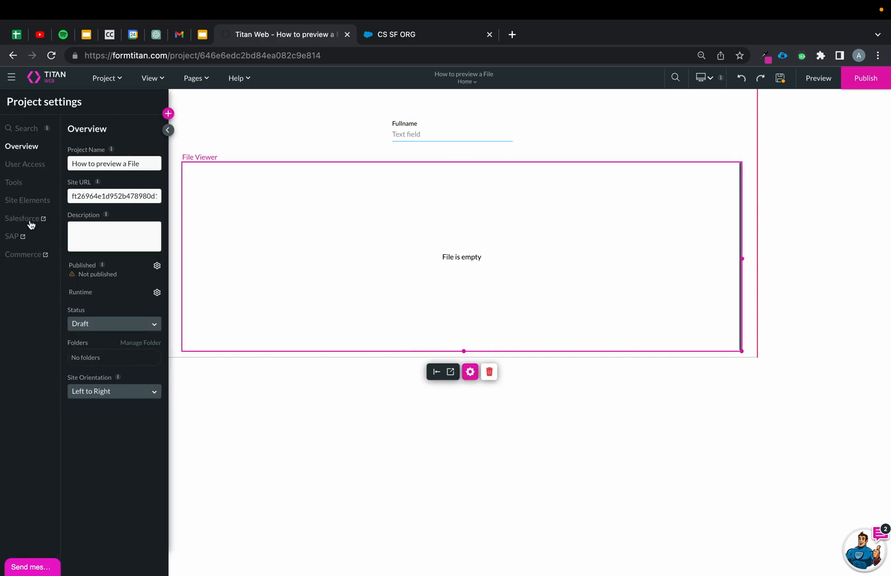
left_click(31, 224)
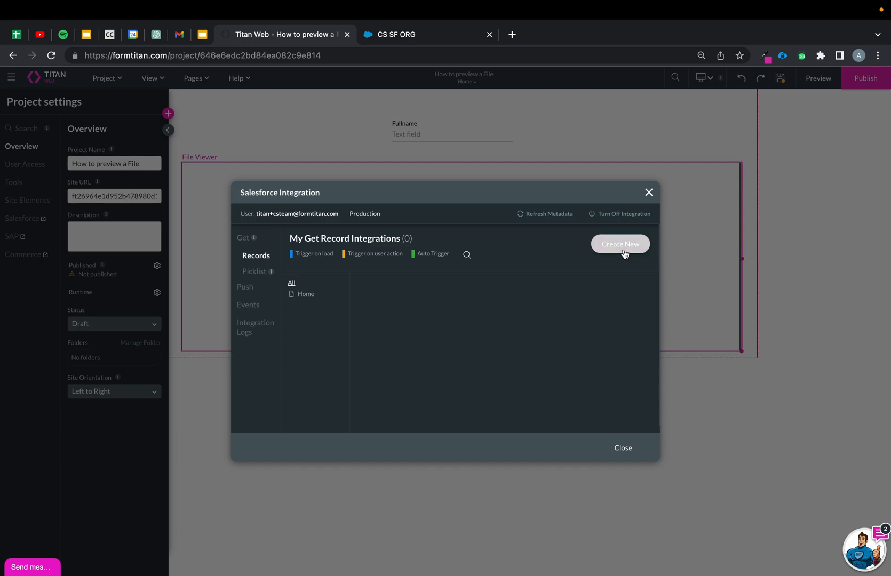
left_click(649, 192)
left_click(14, 183)
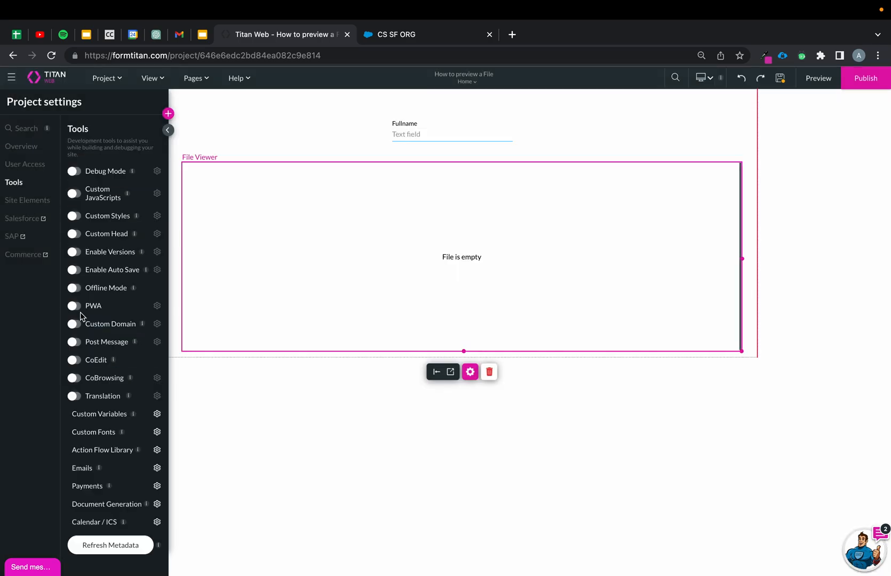
left_click(157, 413)
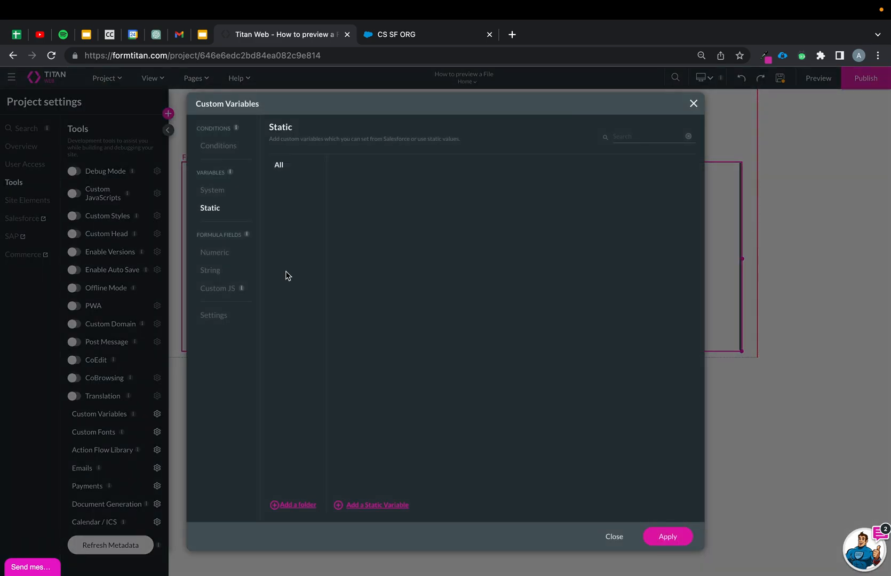
left_click(377, 506)
left_click_drag(422, 181, 282, 181)
type("contactid")
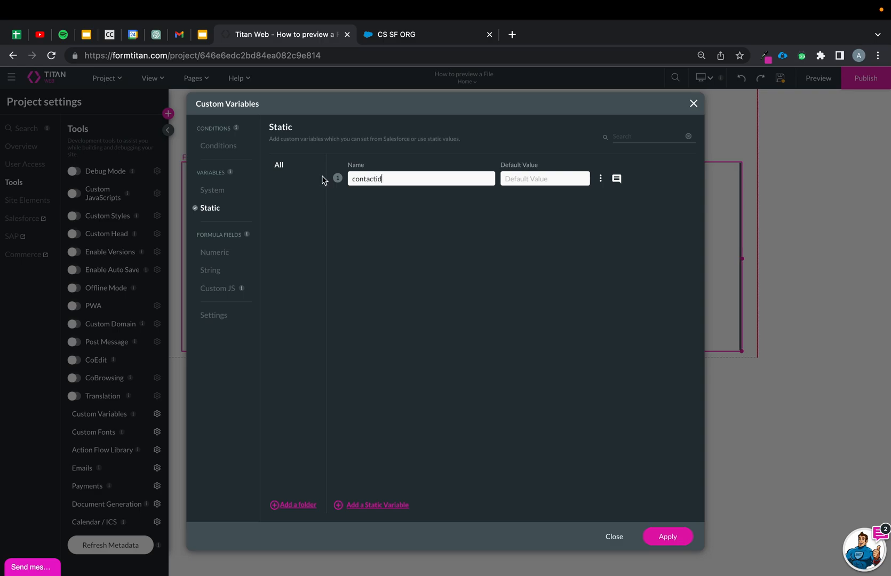
left_click(602, 182)
left_click(605, 219)
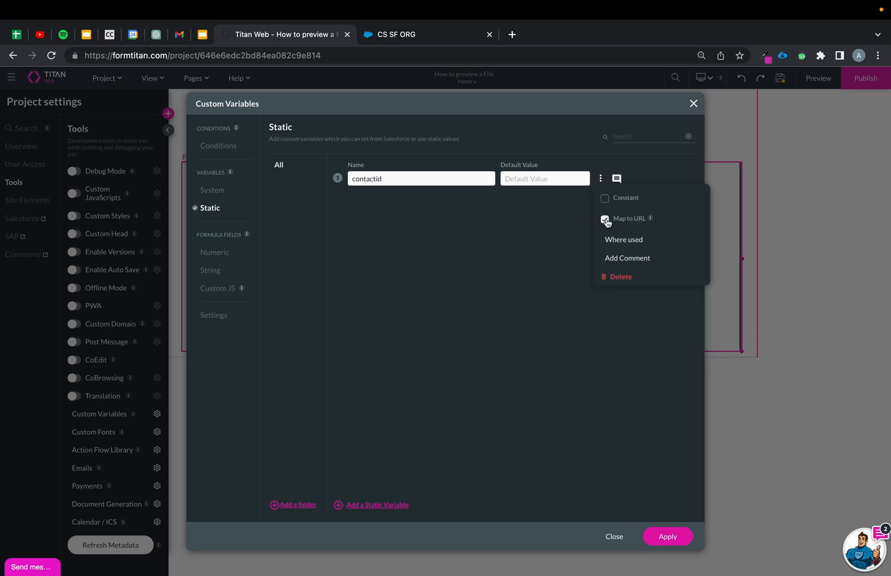
left_click(671, 537)
Create a Salesforce get-record integration for the Contact object and set it to trigger on user action
left_click(30, 217)
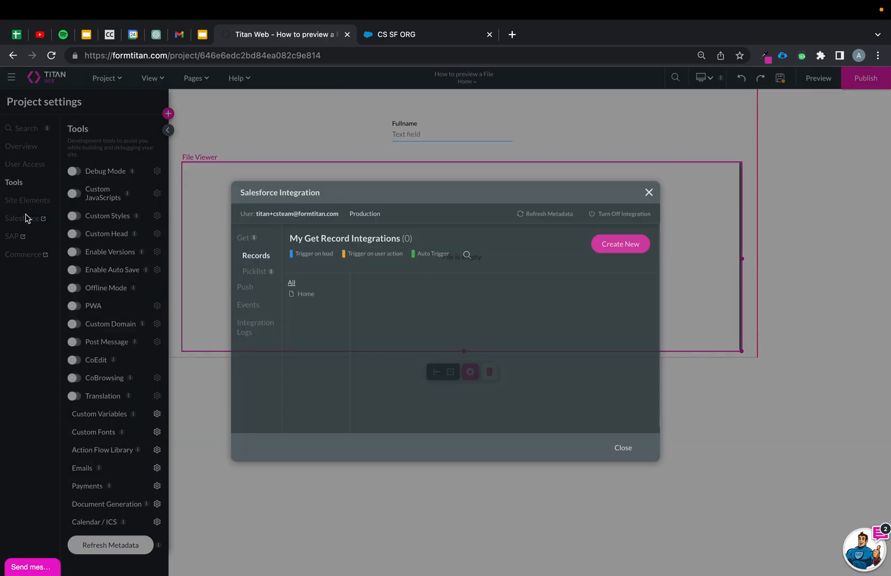
left_click(600, 243)
left_click(379, 188)
type("contac")
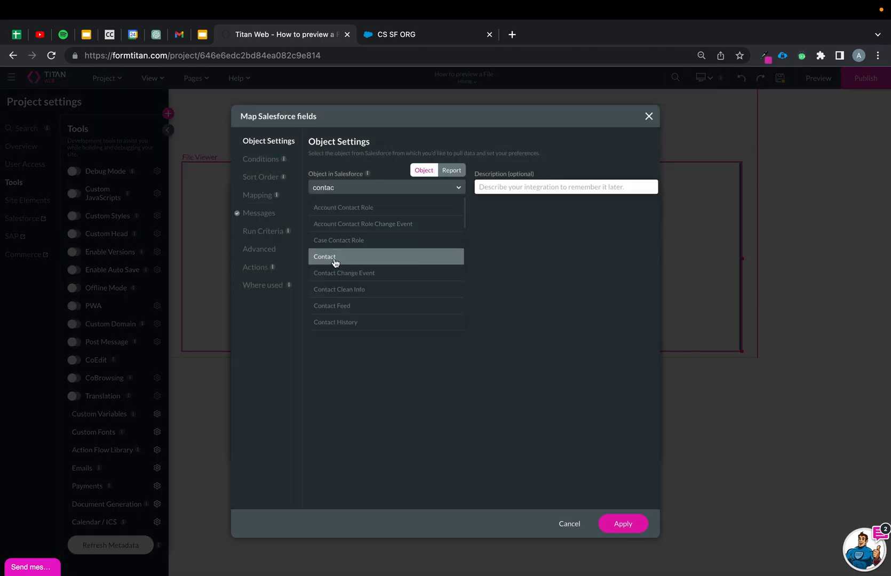
left_click(332, 261)
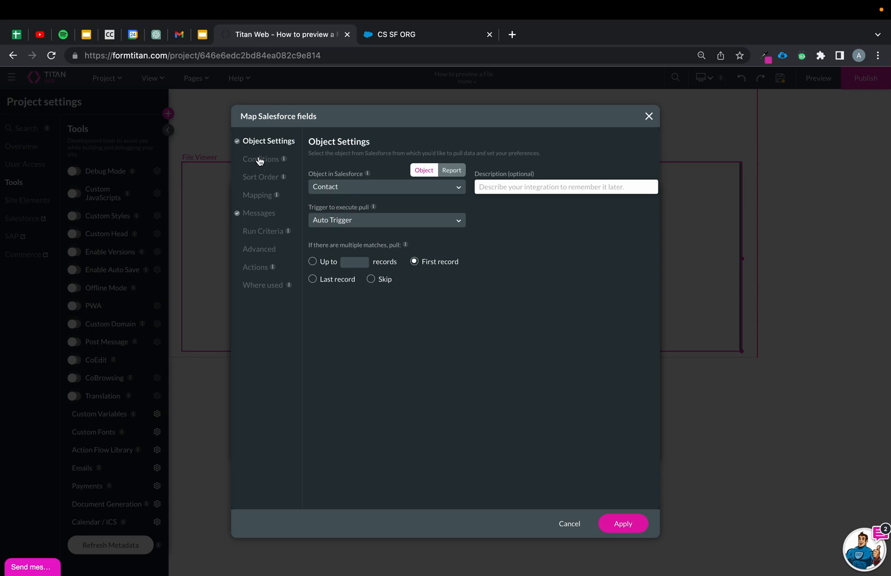
left_click(404, 222)
left_click(335, 266)
Add a condition to the Contact integration that matches the Contact ID field against the contactid variable
left_click(271, 163)
left_click(371, 192)
left_click(367, 248)
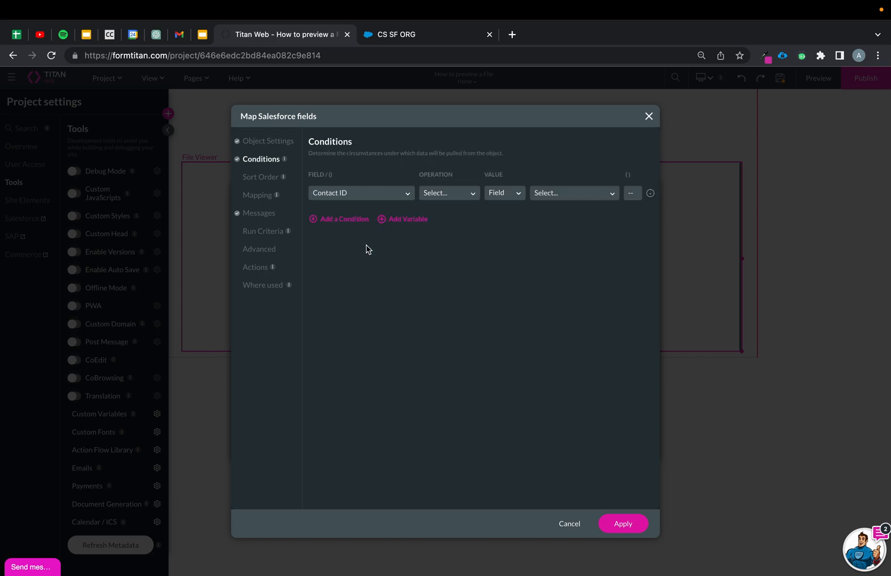
left_click(465, 191)
left_click(449, 232)
left_click(575, 199)
left_click(559, 227)
Map the Fullname element to the contact's full name field and apply the Contact integration
left_click(259, 196)
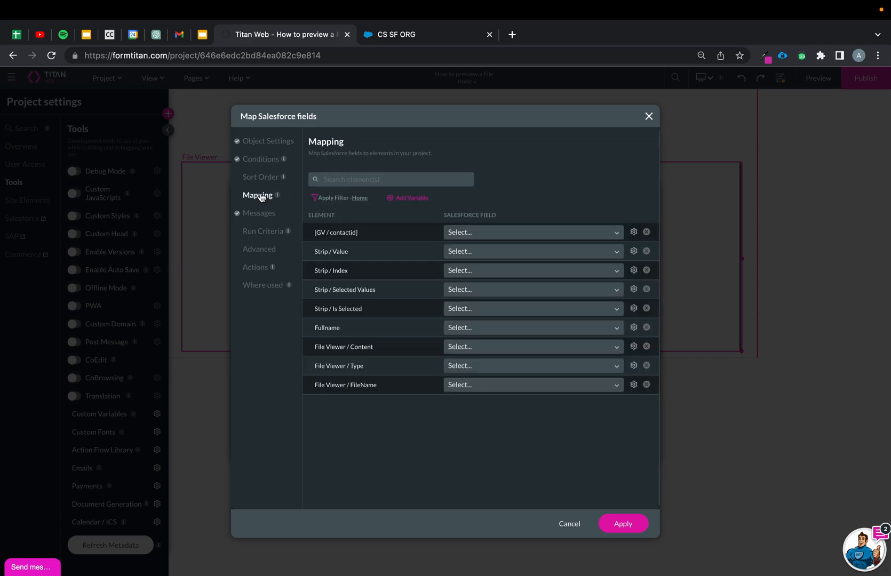
left_click(482, 327)
type("fu")
left_click(484, 353)
left_click(644, 530)
Add a child integration under the Contact record that pulls up to 10 records from the Files object
left_click(642, 288)
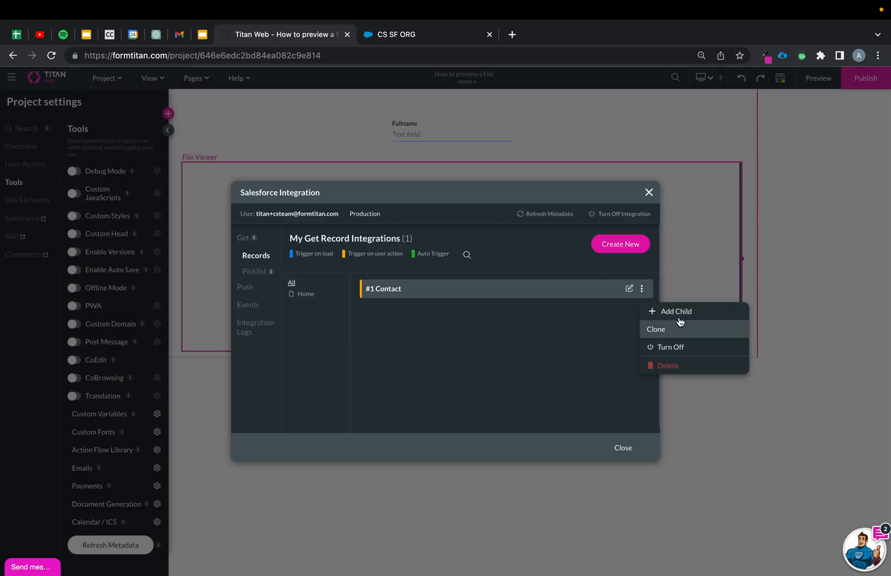
left_click(681, 319)
left_click(366, 188)
type("files")
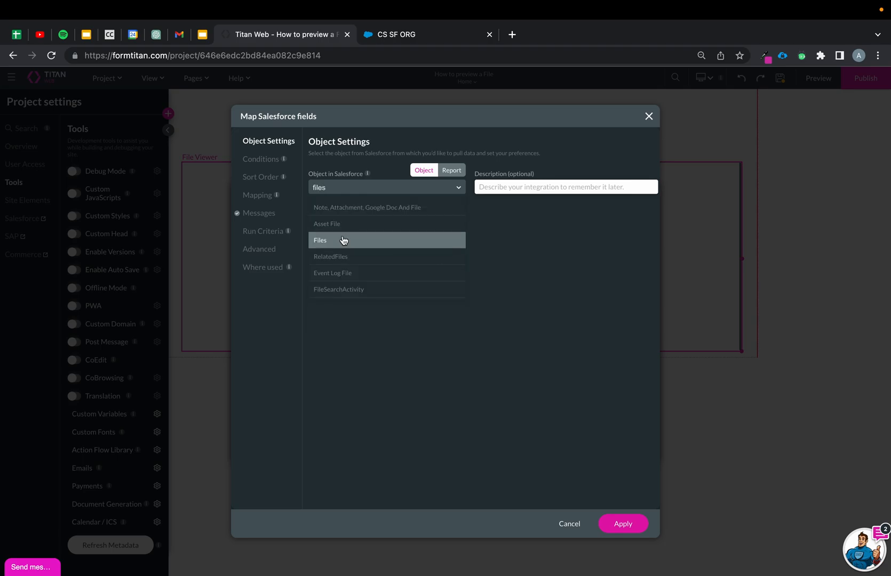
left_click(343, 240)
left_click(312, 224)
left_click(354, 224)
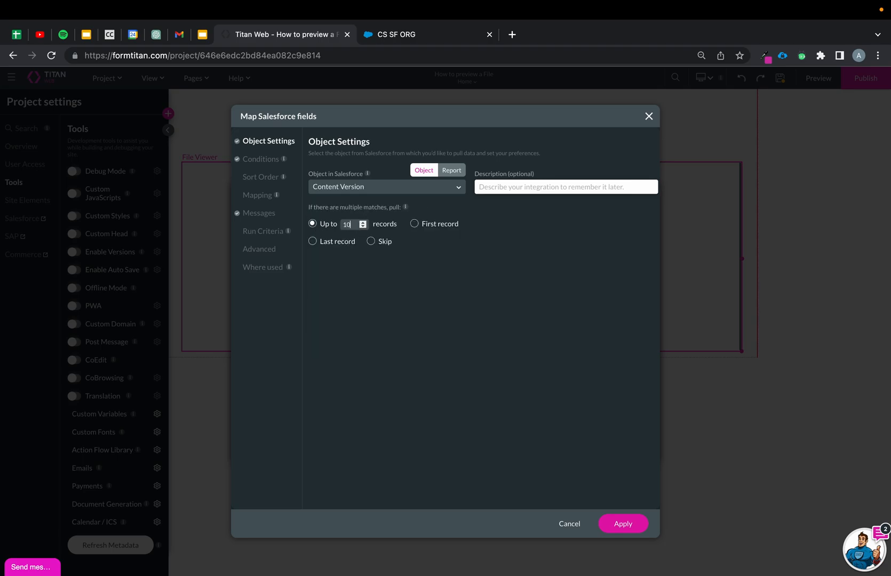
Review the child integration's condition linking First Publish Location ID to Contact ID
left_click(265, 159)
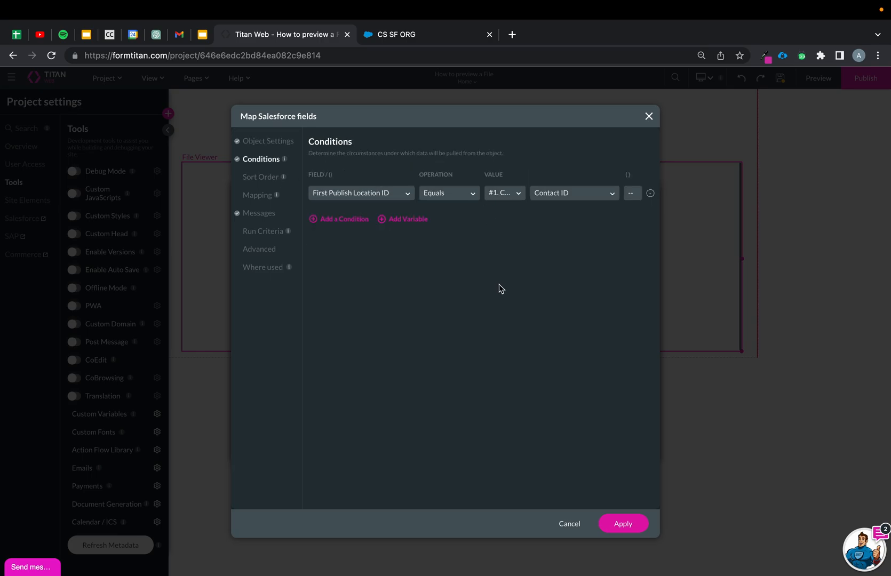
mouse_move(300, 172)
left_mouse_down()
mouse_move(435, 208)
mouse_move(426, 212)
left_mouse_up()
mouse_move(502, 164)
left_mouse_down()
mouse_move(655, 233)
mouse_move(646, 222)
left_mouse_up()
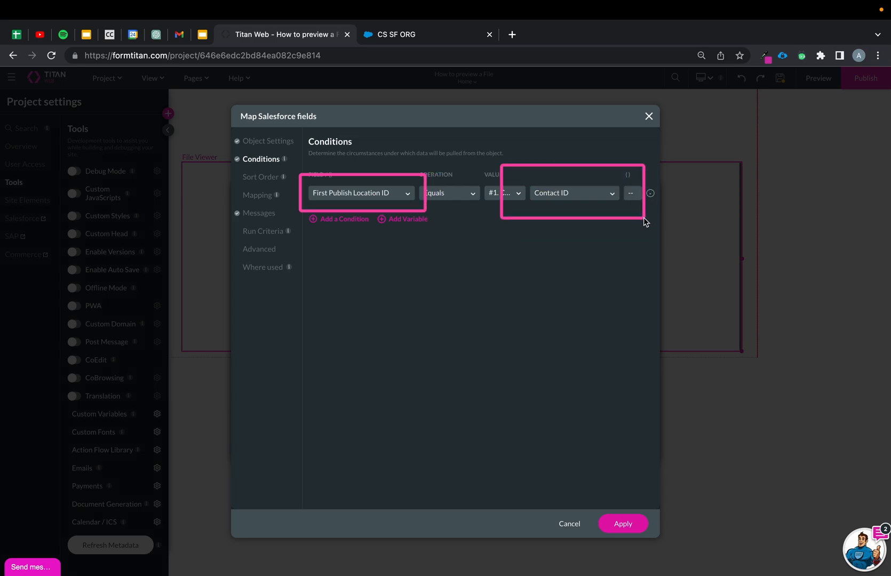
Map File Viewer / Content to Version Data and File Viewer / Type to File Type
left_click(256, 195)
left_click(514, 347)
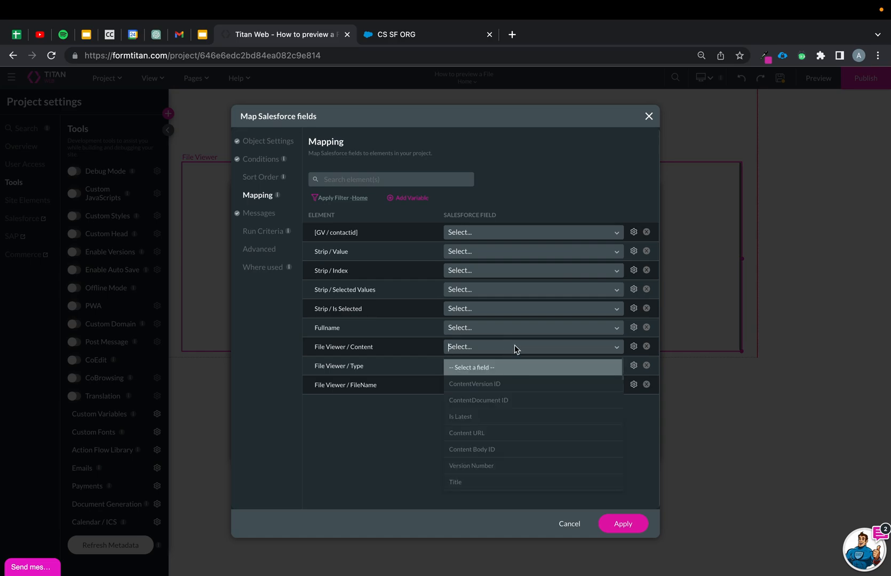
type("ver")
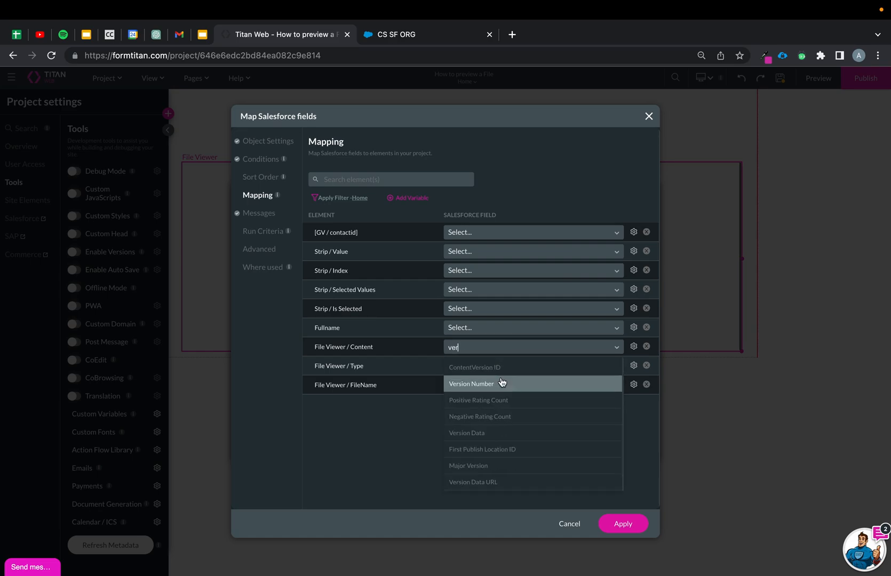
left_click(498, 437)
left_click(483, 366)
type("file")
left_click(478, 403)
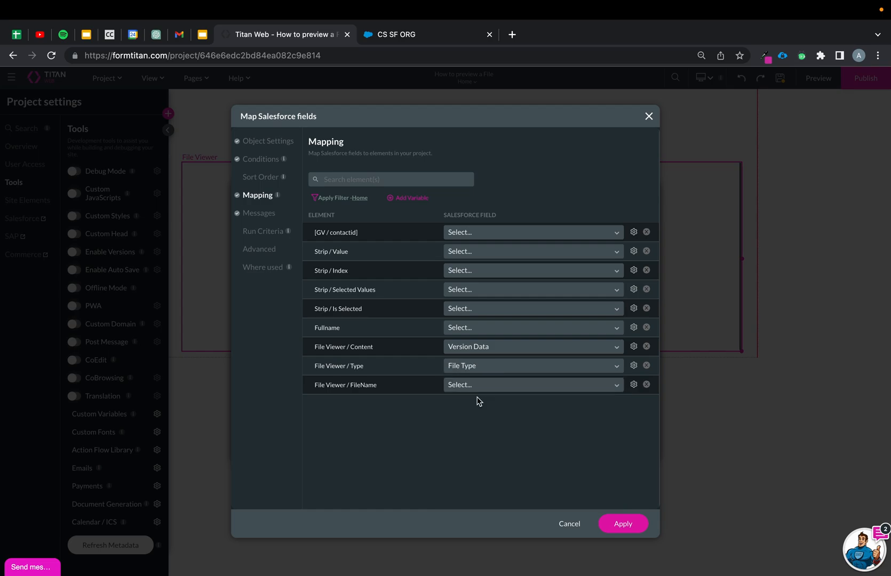
Filter the Files mapping to mapped fields only, apply the integration, and check the Contact and Files entries in the Salesforce integrations list
left_click(345, 204)
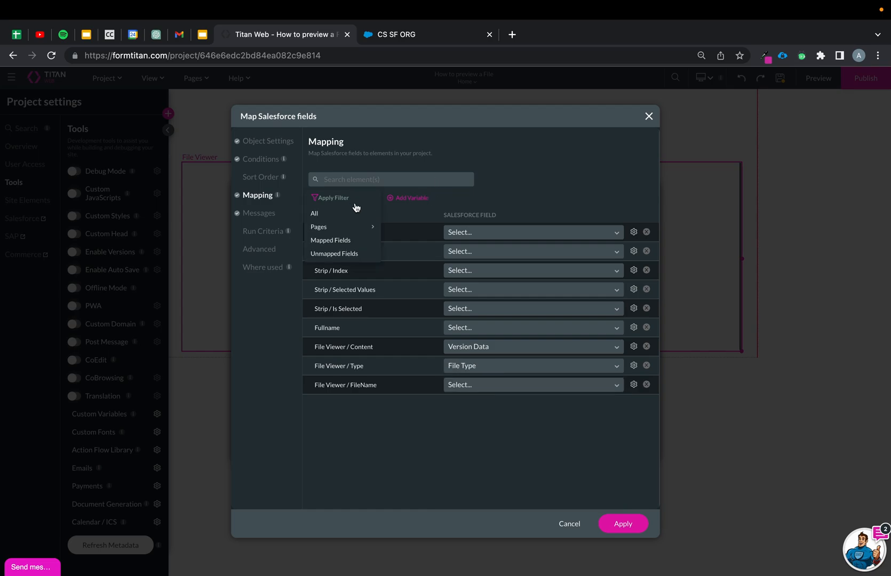
left_click(352, 241)
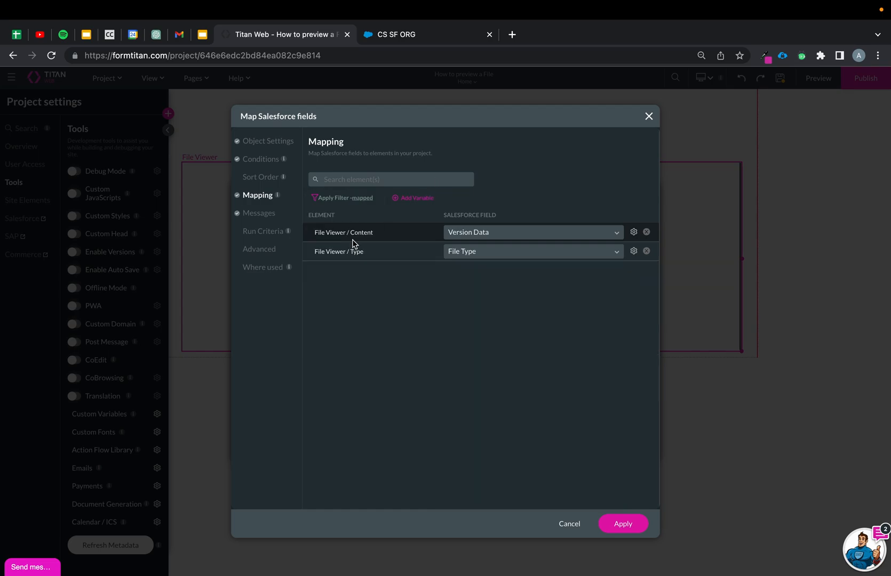
left_click(624, 523)
left_click(621, 449)
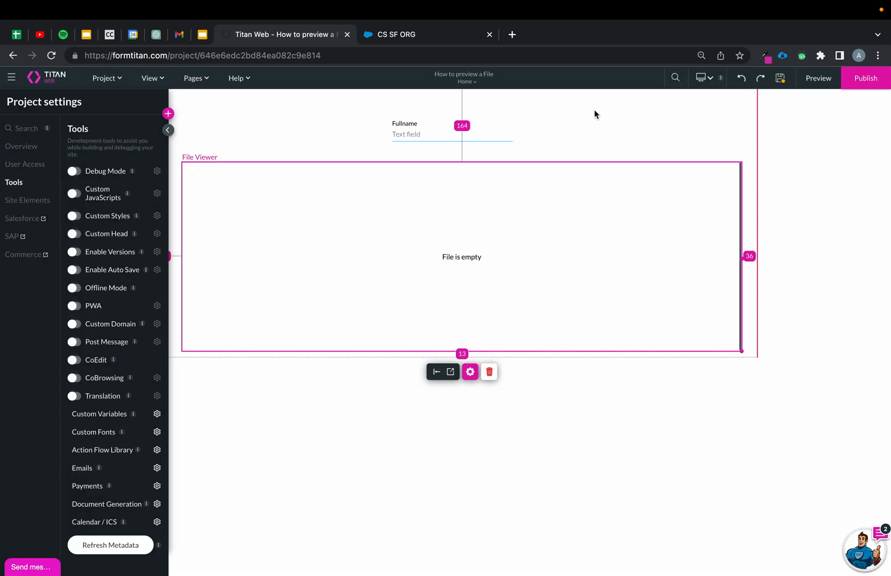
left_click(29, 221)
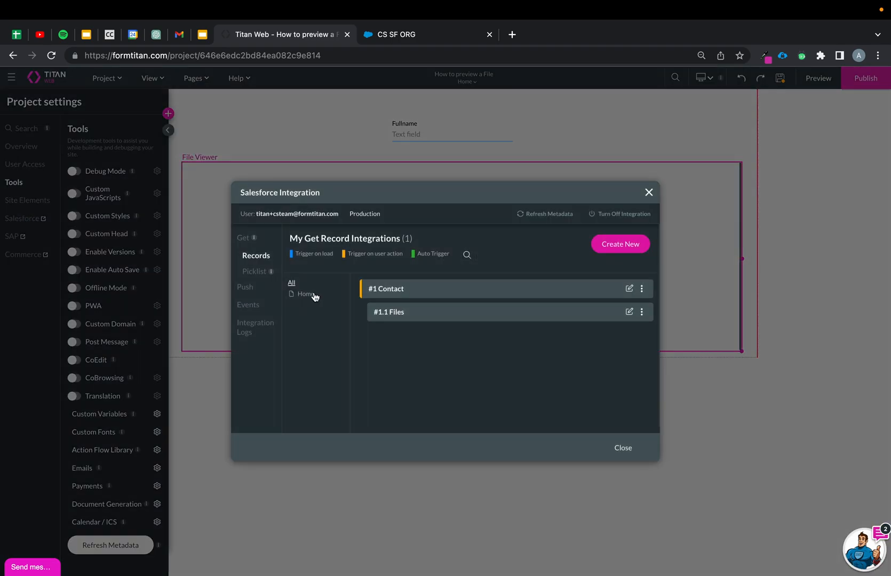
left_click(649, 192)
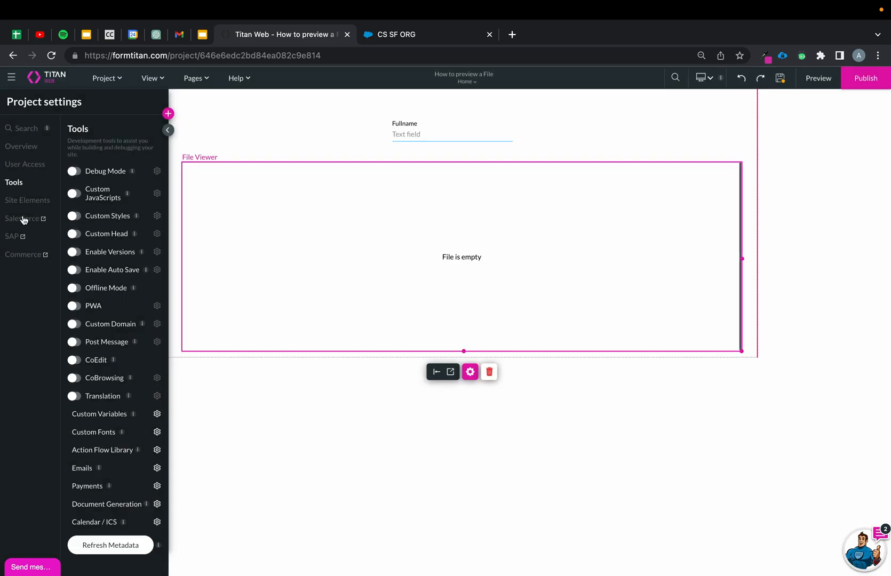
Set the Rule 1 condition in the custom variables to [GV / contactid] Is not empty
left_click(156, 415)
left_click(223, 147)
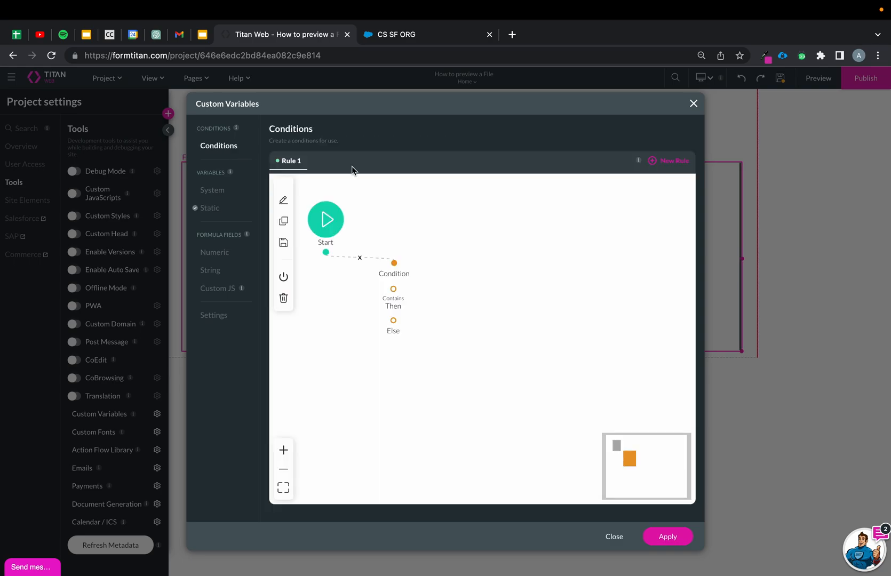
double_click(395, 283)
left_click(382, 270)
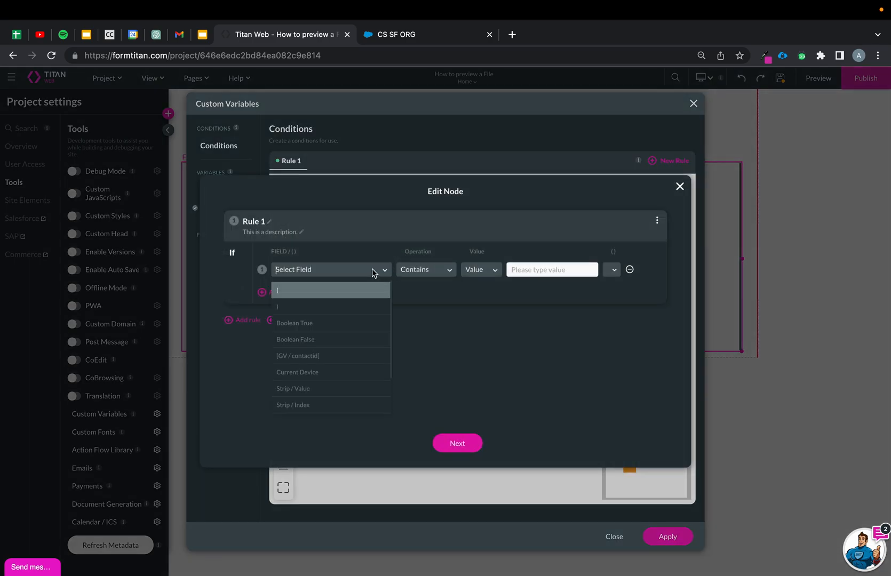
left_click(324, 355)
left_click(430, 275)
scroll(433, 331, "down", 5)
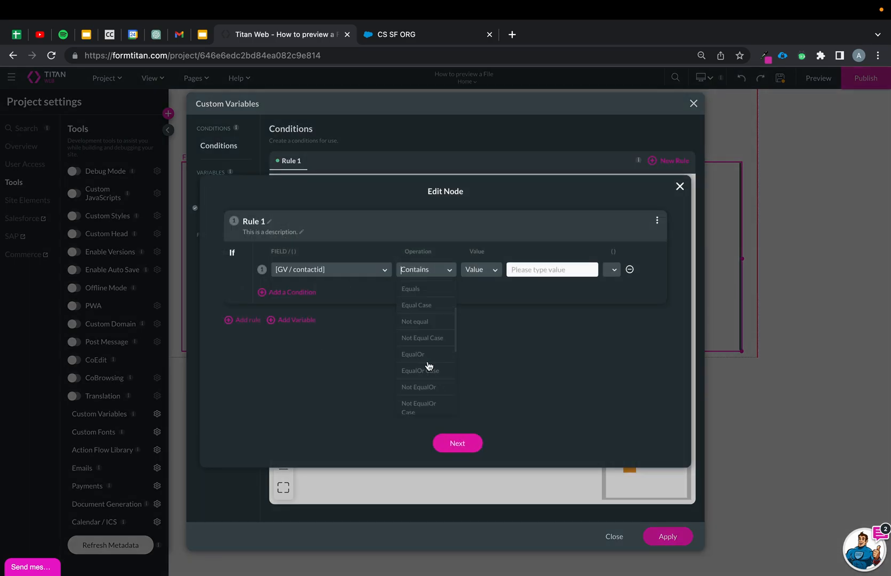
left_click(433, 348)
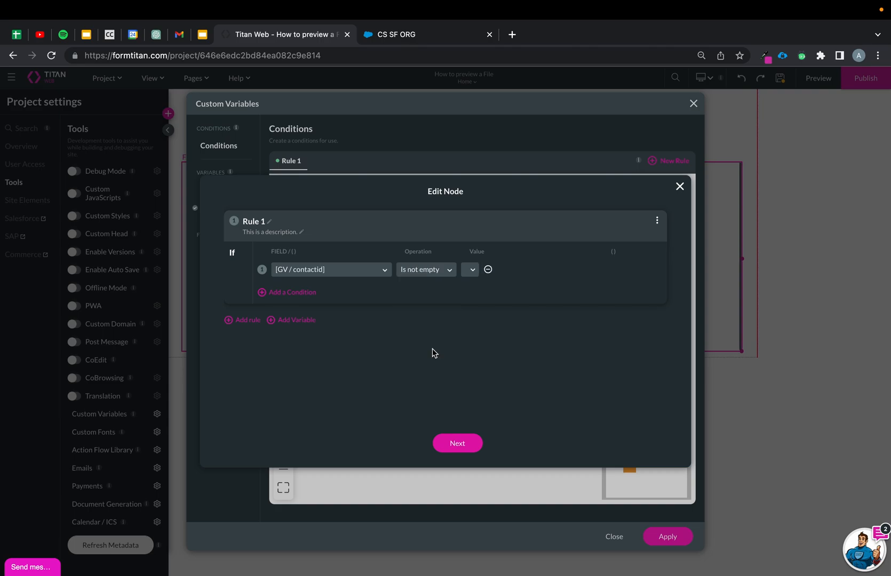
left_click(463, 445)
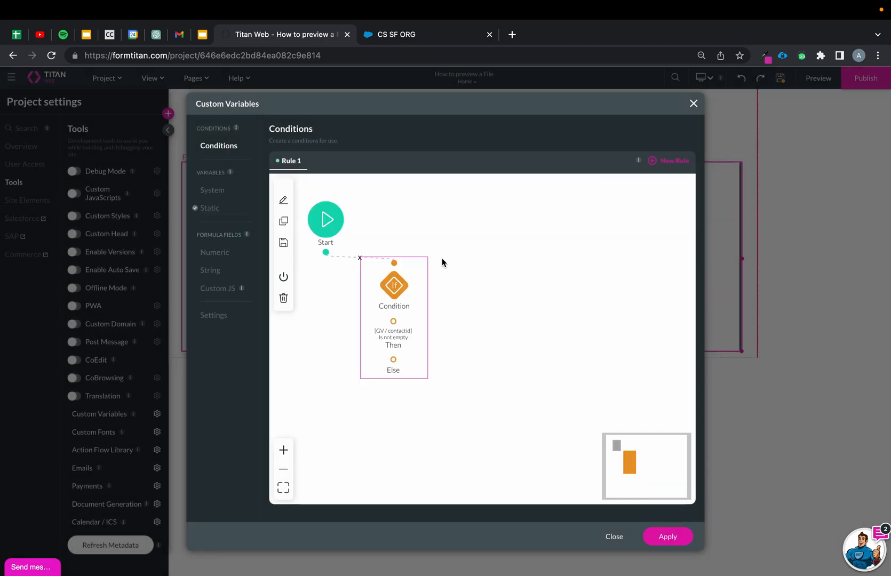
Add a Salesforce action with the get integration to the condition's Then branch and apply the custom variables
left_click(400, 322)
left_click(445, 443)
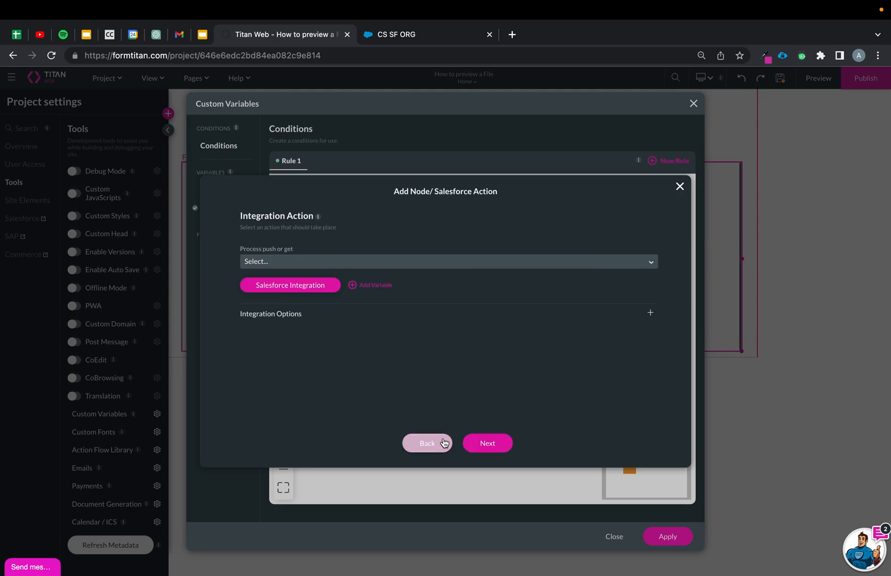
left_click(451, 263)
left_click(433, 288)
left_click(487, 443)
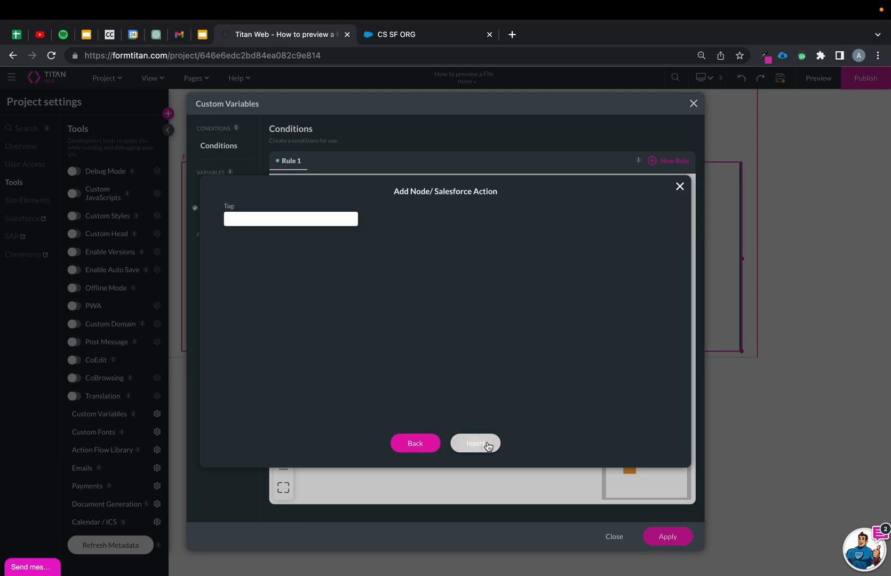
left_click(667, 536)
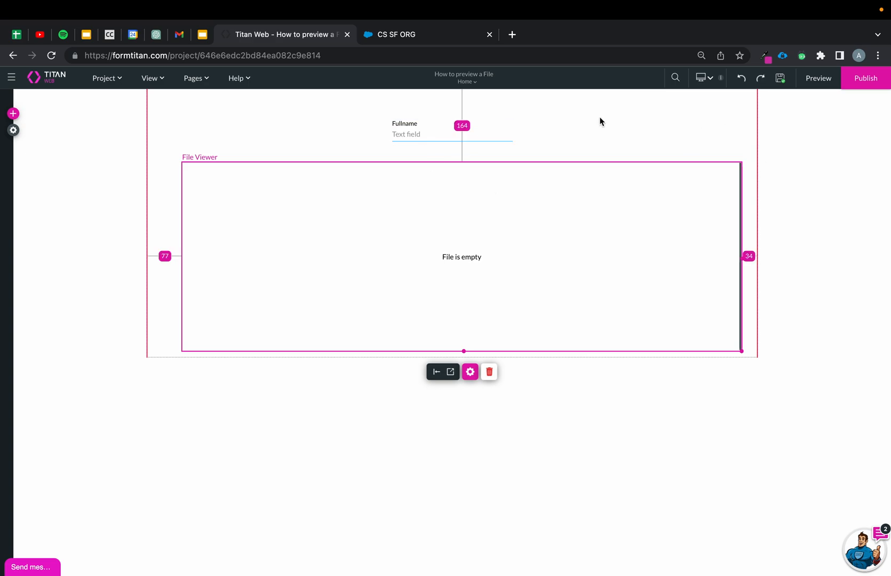
left_click(816, 80)
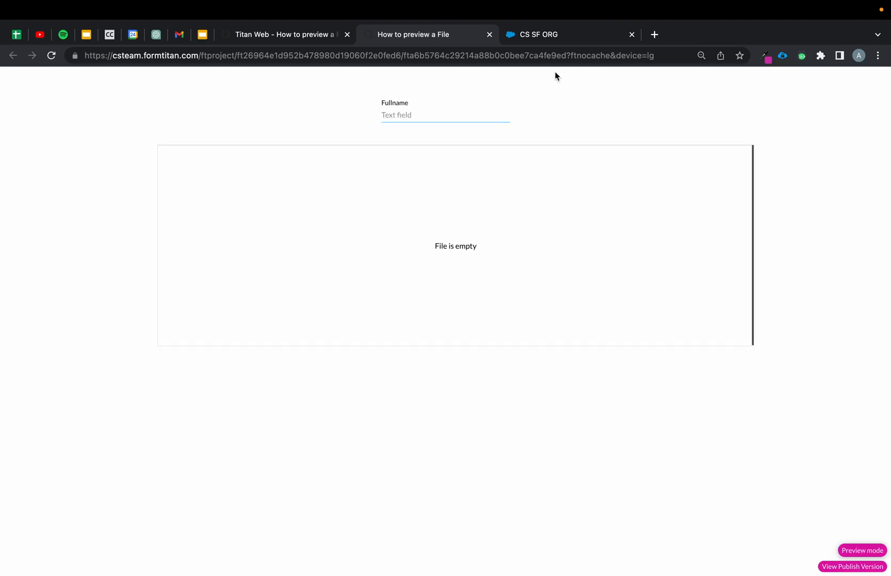
left_click(555, 55)
left_click(619, 55)
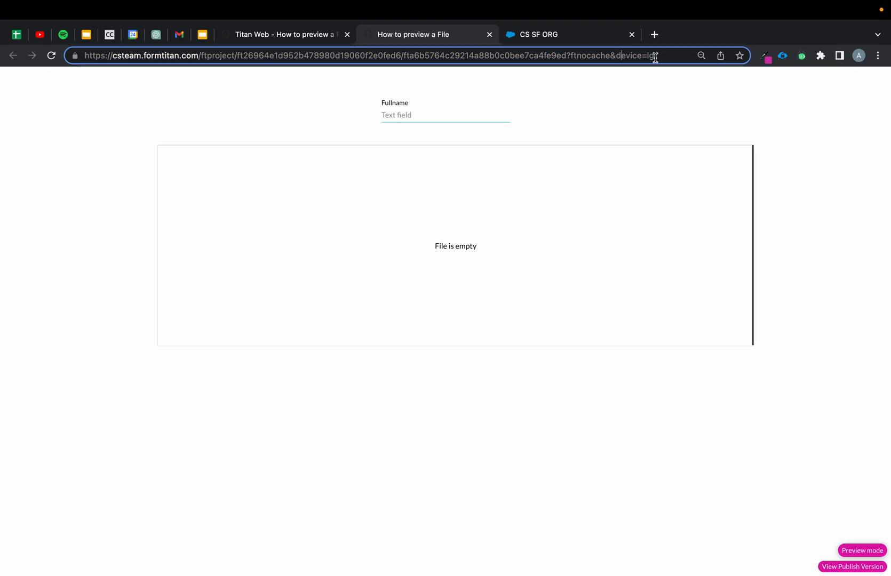
left_click(490, 34)
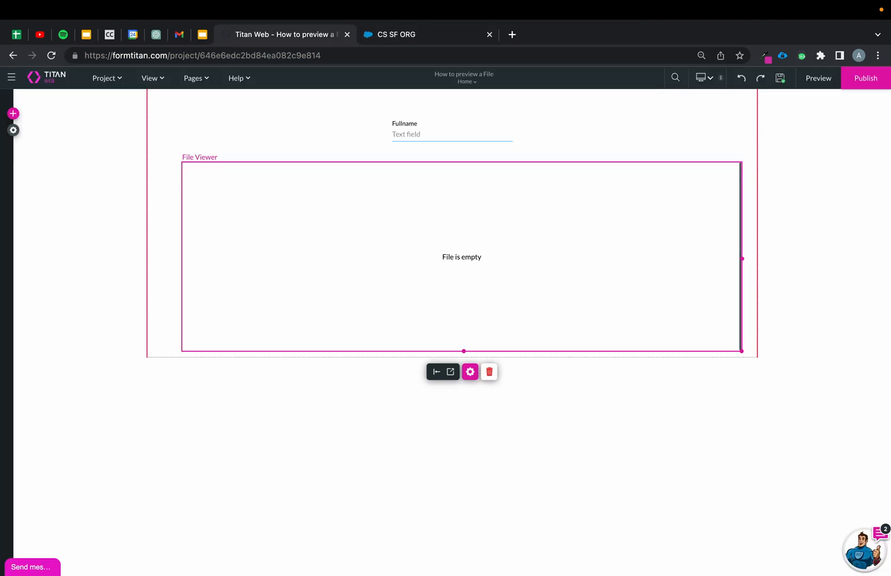
Publish the project, open the published page, and append ?contactid= to its URL
left_click(874, 83)
left_click(446, 295)
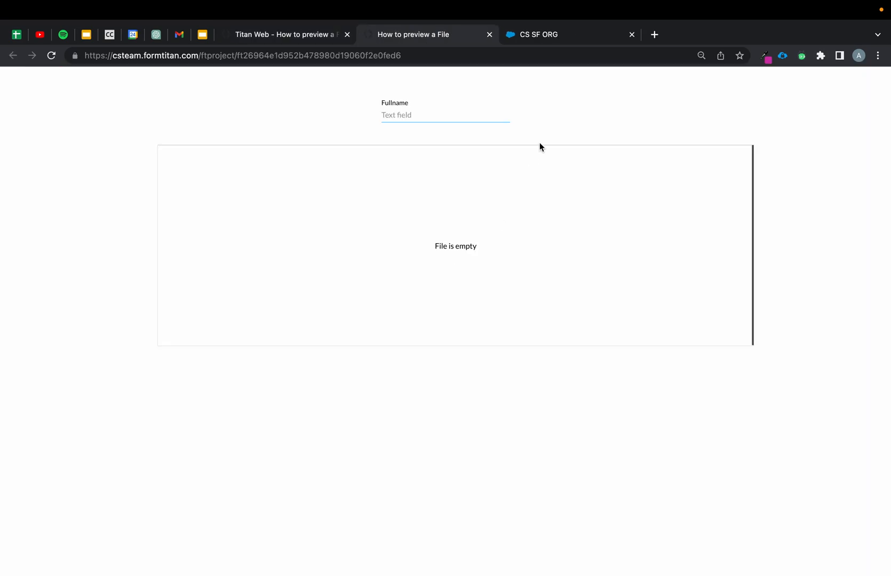
left_click(433, 55)
left_click(436, 56)
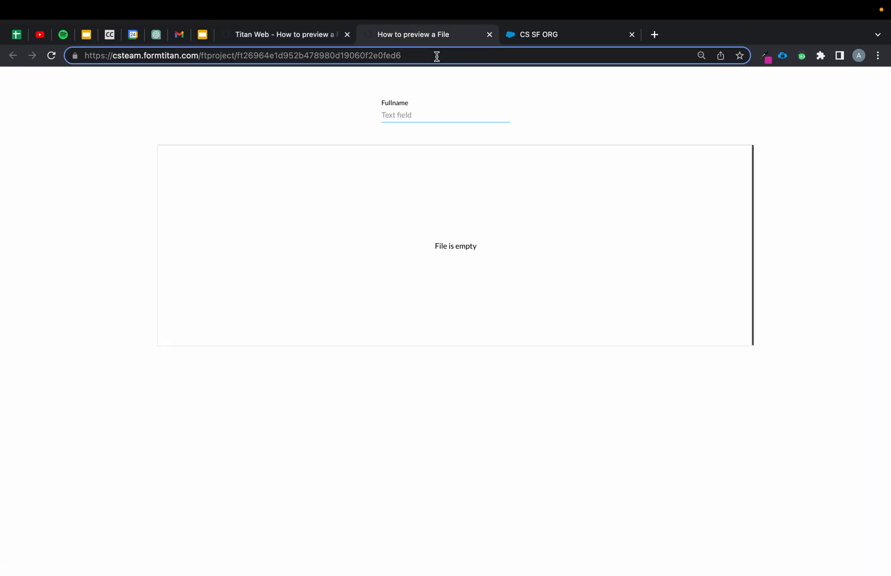
type("?con")
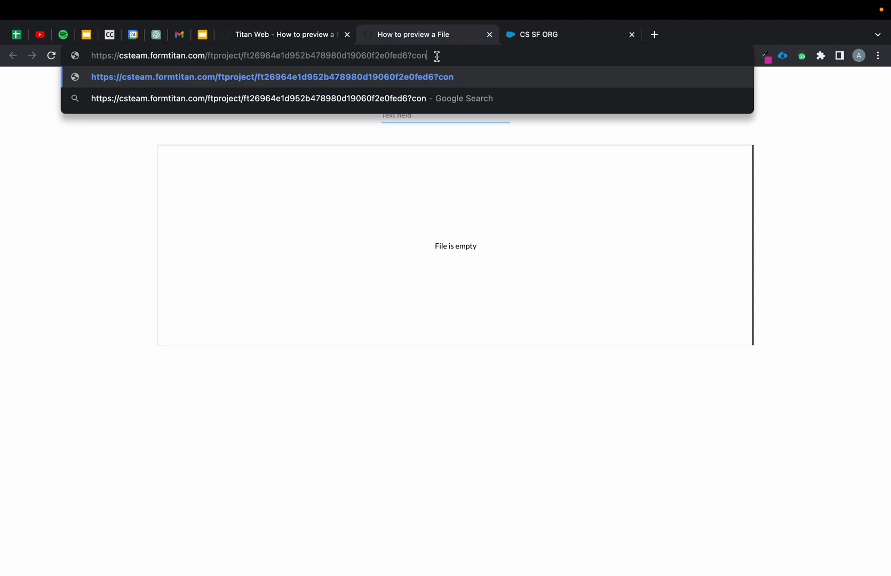
type("tactid=")
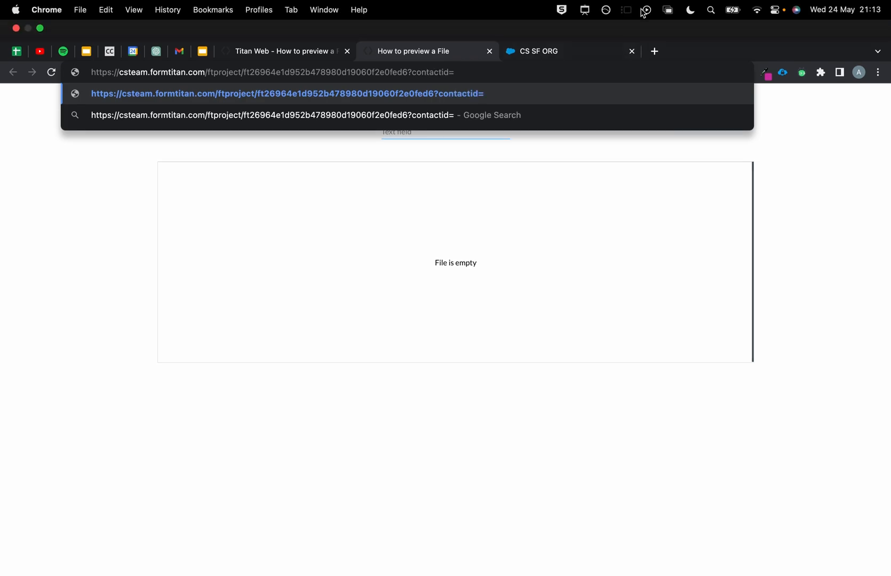
Switch to the Salesforce org, open the contact's record from its Files list, and copy the record ID from the URL
left_click(607, 47)
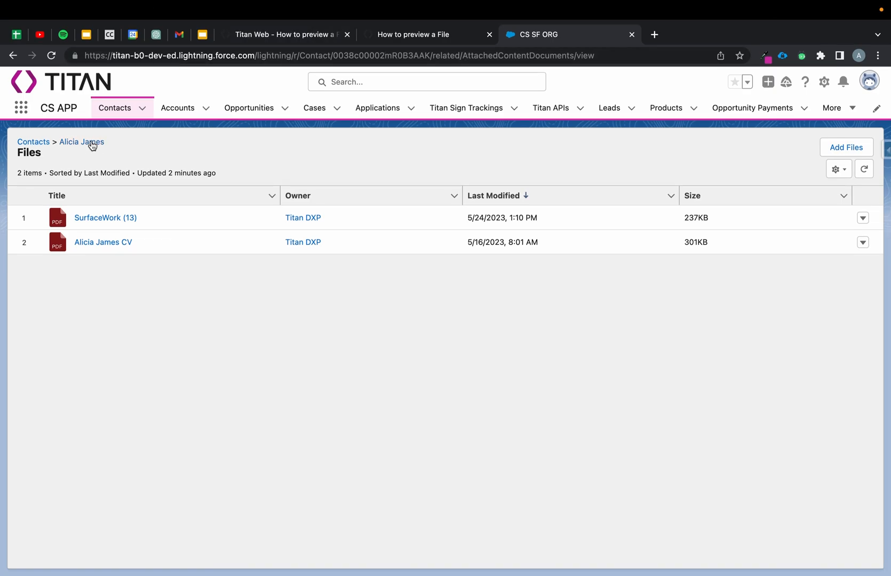
left_click(92, 142)
double_click(417, 55)
key("super+c")
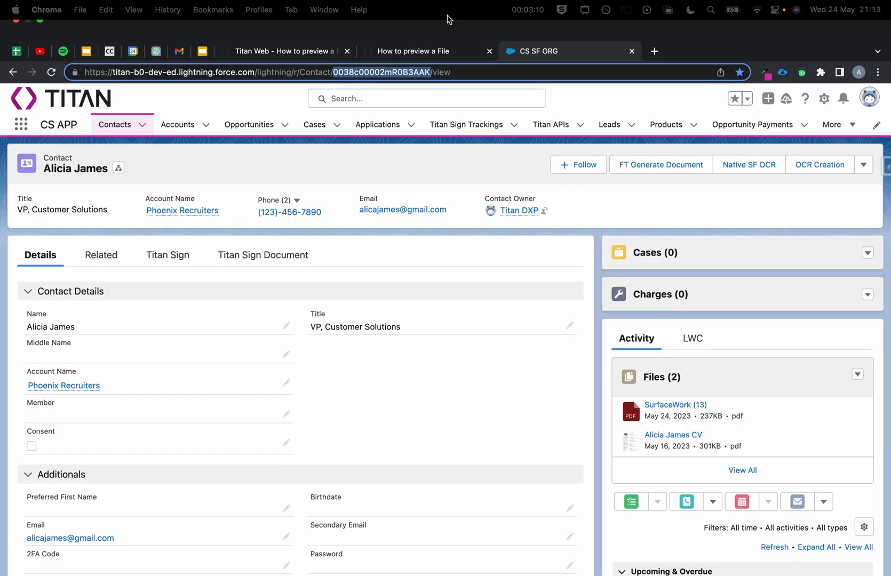
Paste the copied record ID after contactid= in the published page's URL and load the page
left_click(424, 54)
left_click(531, 74)
key("super+v")
key("Return")
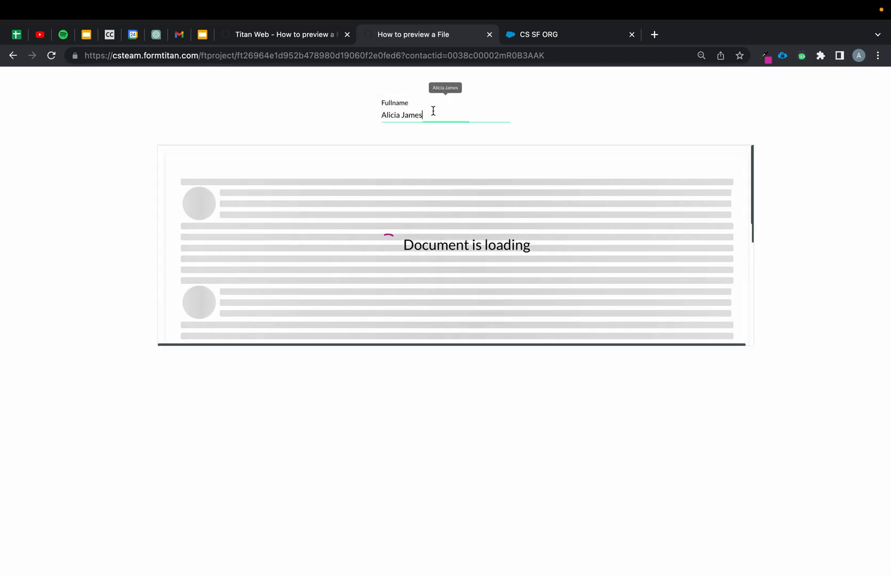
Examine the contact's name in the Fullname field and browse through the documents in the File Viewer
left_click_drag(432, 108, 366, 109)
left_click(624, 125)
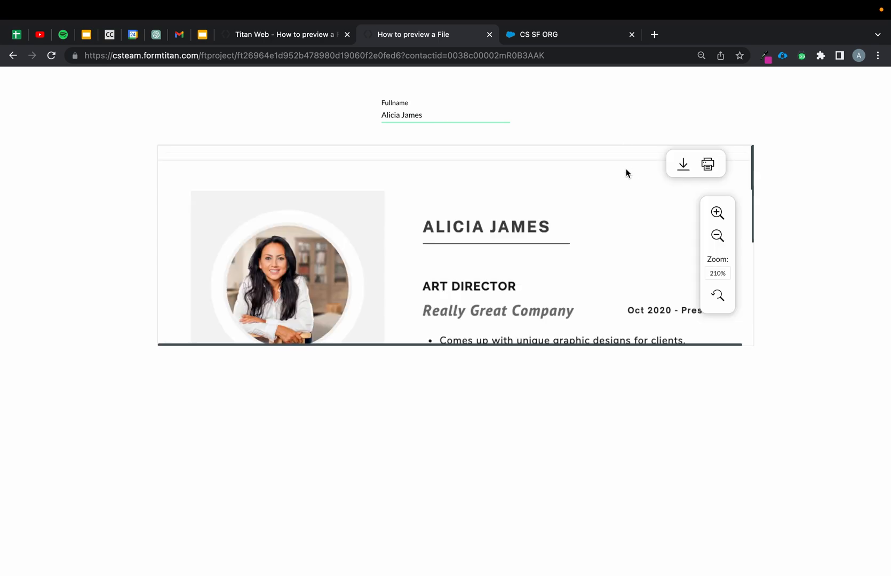
scroll(752, 171, "down", 5)
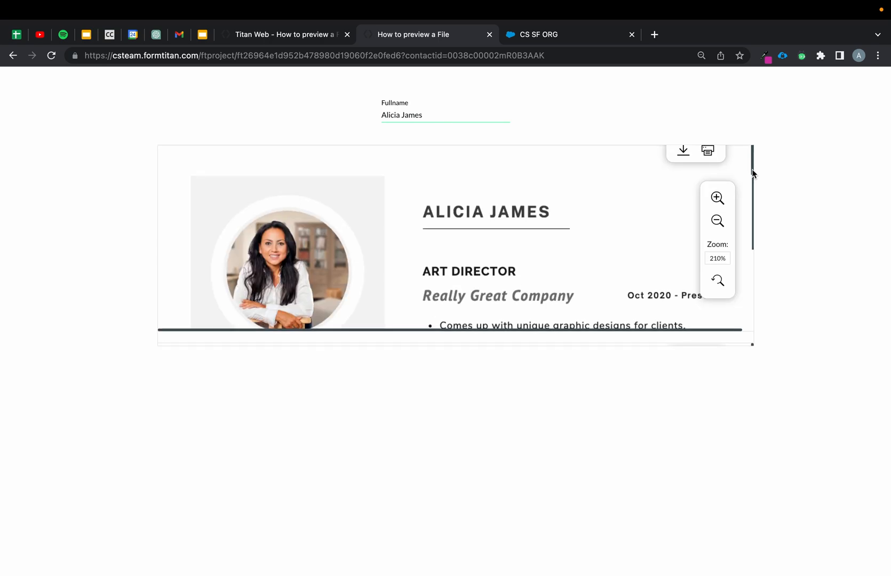
scroll(597, 226, "down", 8)
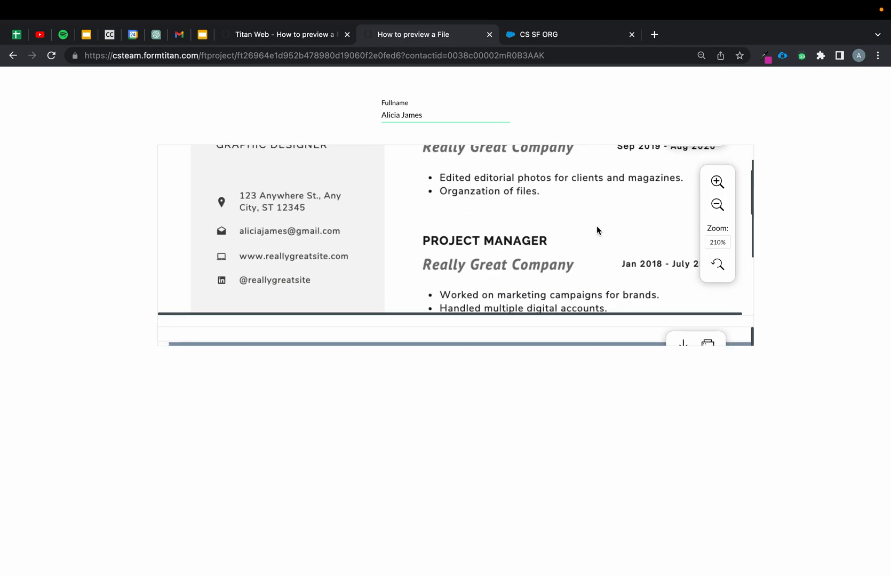
scroll(599, 218, "down", 10)
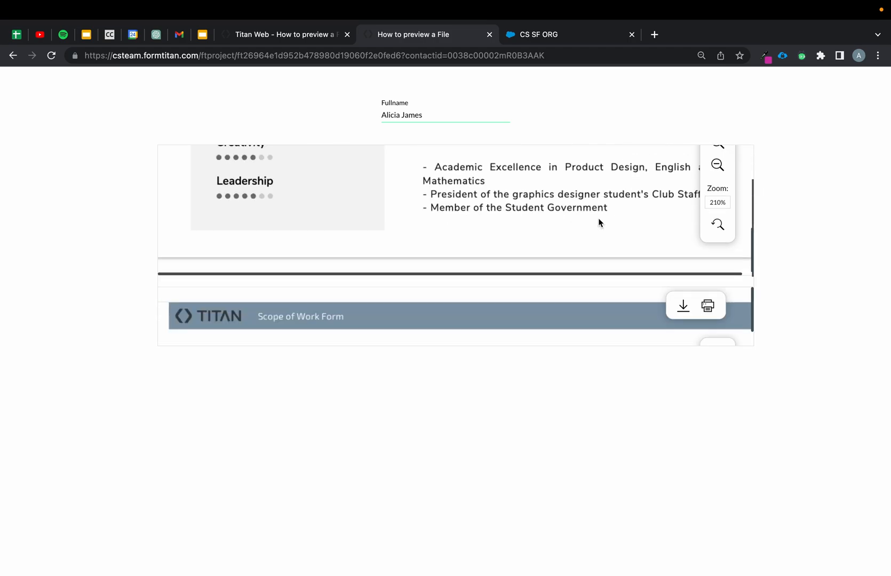
scroll(598, 217, "down", 8)
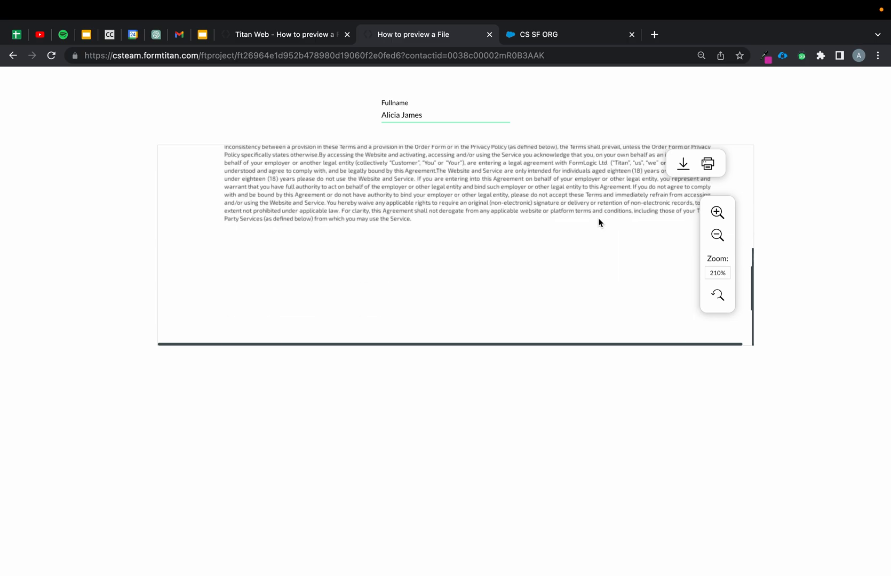
scroll(598, 217, "up", 15)
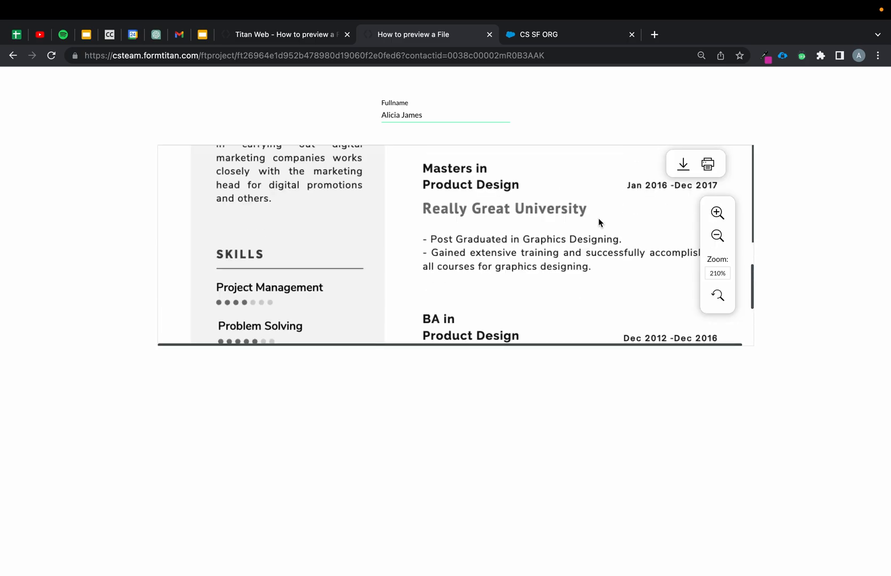
Preview SurfaceWork (13) and the contact's CV on the Salesforce contact record to compare them with the File Viewer
left_click(320, 33)
left_click(552, 35)
left_click(677, 401)
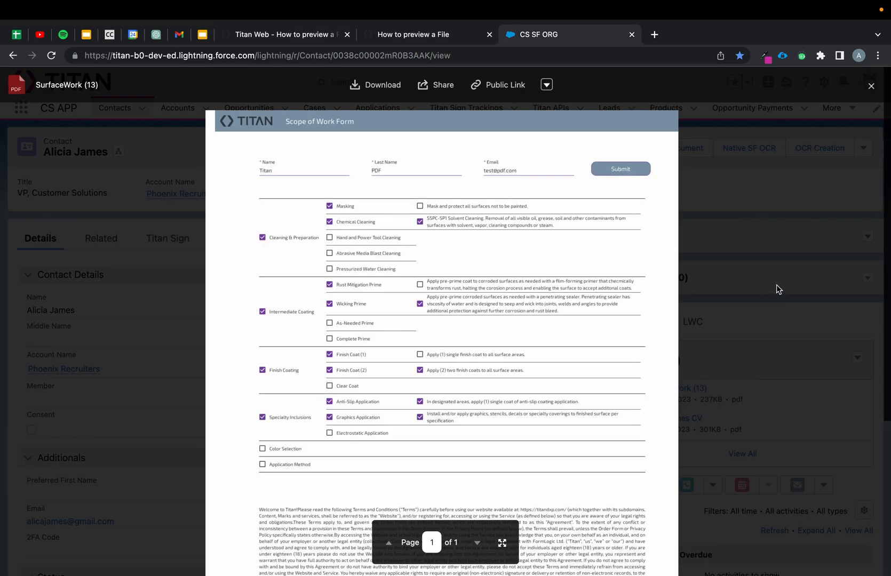
left_click(776, 285)
left_click(709, 420)
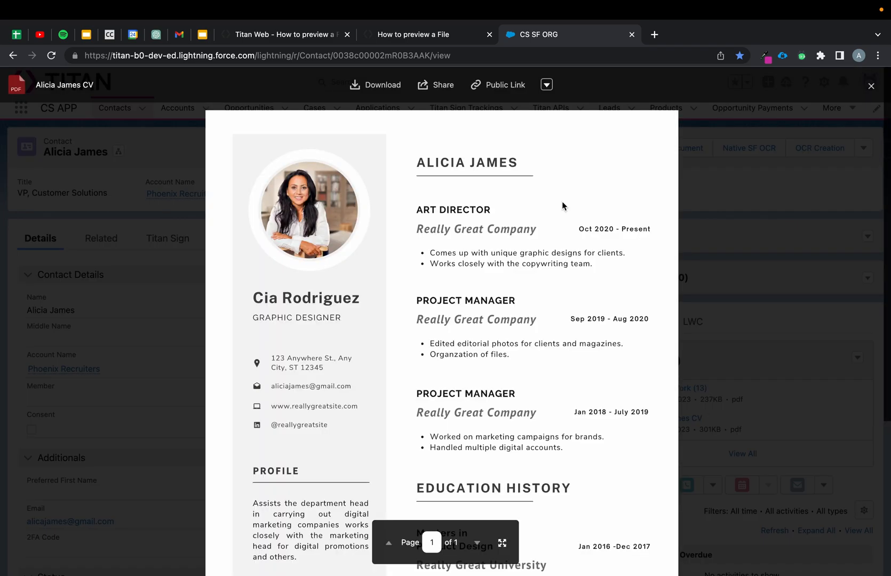
Return to the published page, browse the previewed CV, and highlight the contactid value in the URL
left_click(442, 35)
scroll(476, 229, "down", 10)
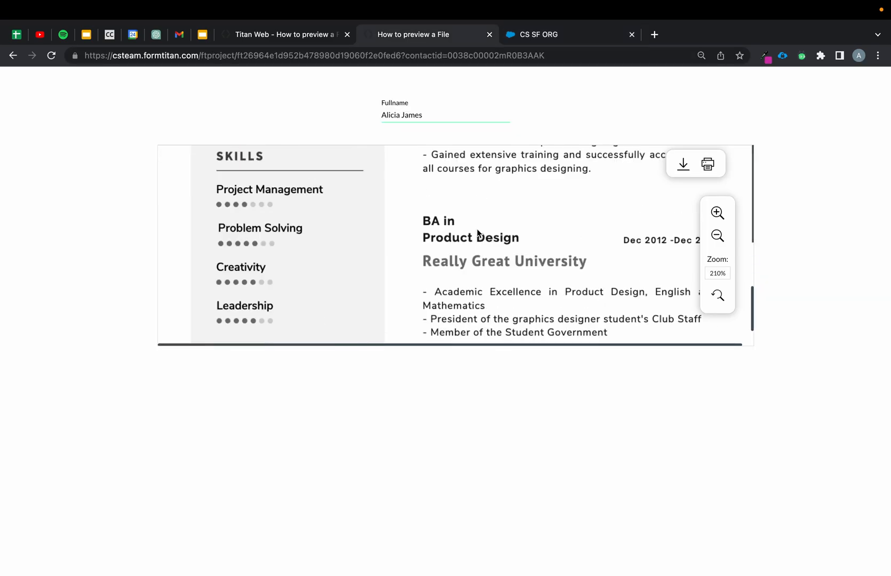
double_click(501, 55)
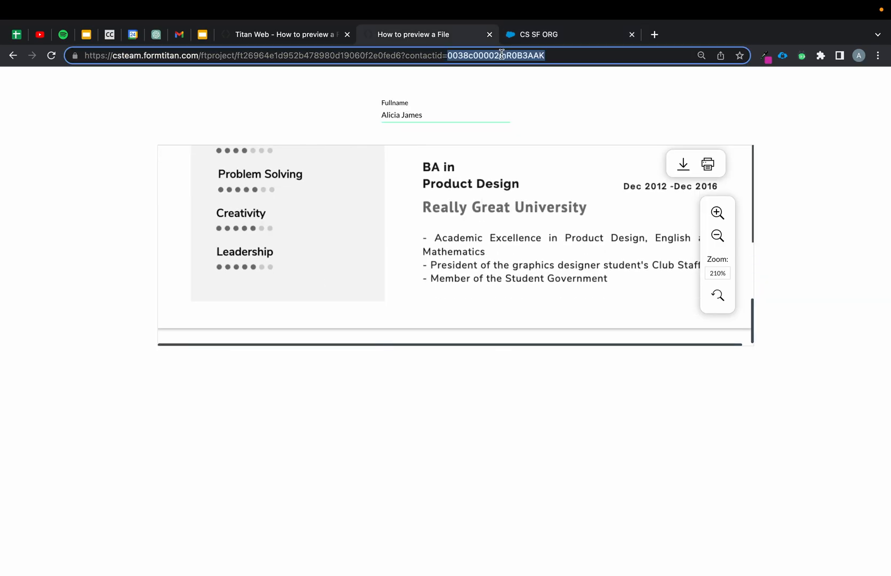